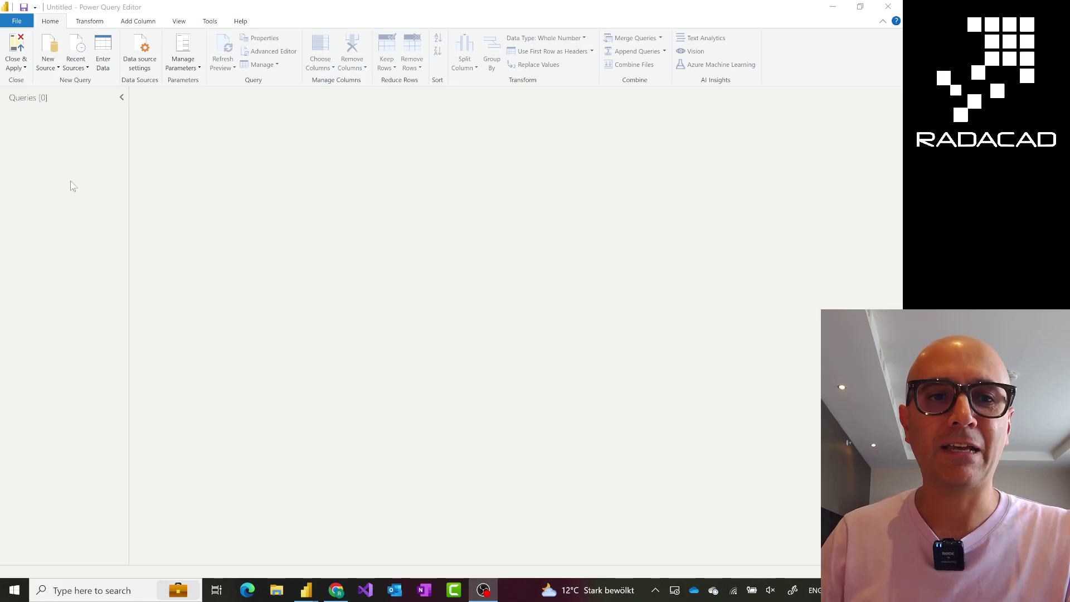
- Switch to Chrome and copy the web address of the Box Office Mojo Top Lifetime Grosses page
right_click(332, 595)
click(334, 595)
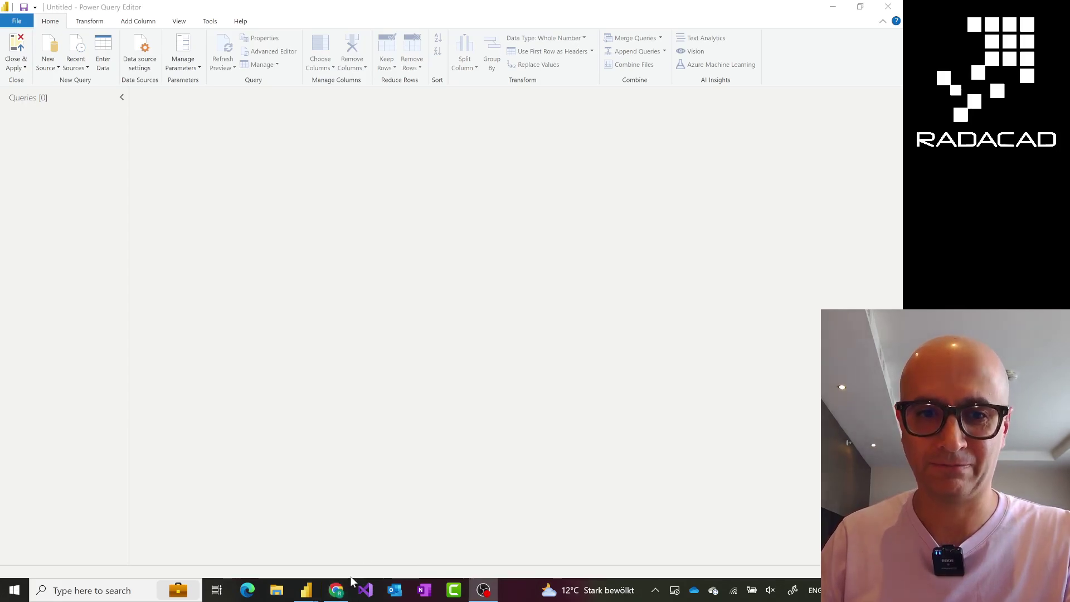
mouse_move(335, 594)
click(346, 548)
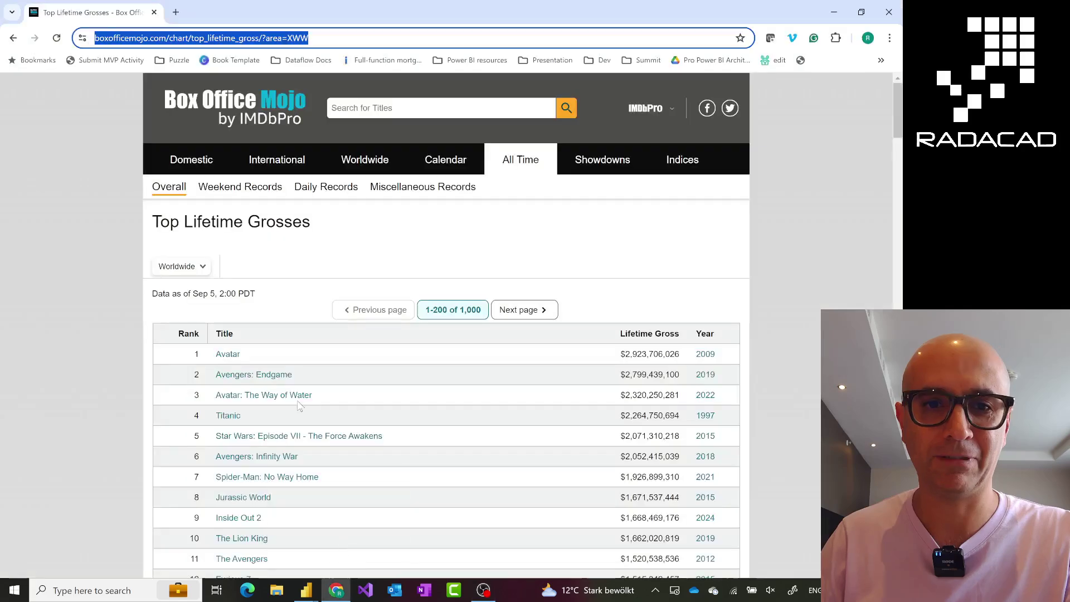
right_click(208, 40)
click(248, 151)
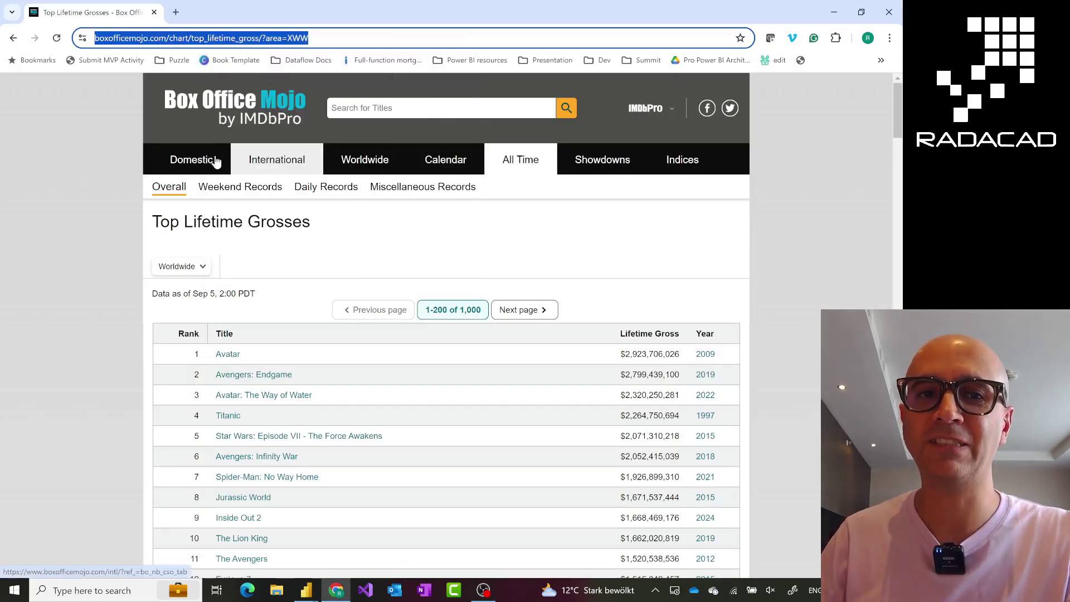
click(84, 215)
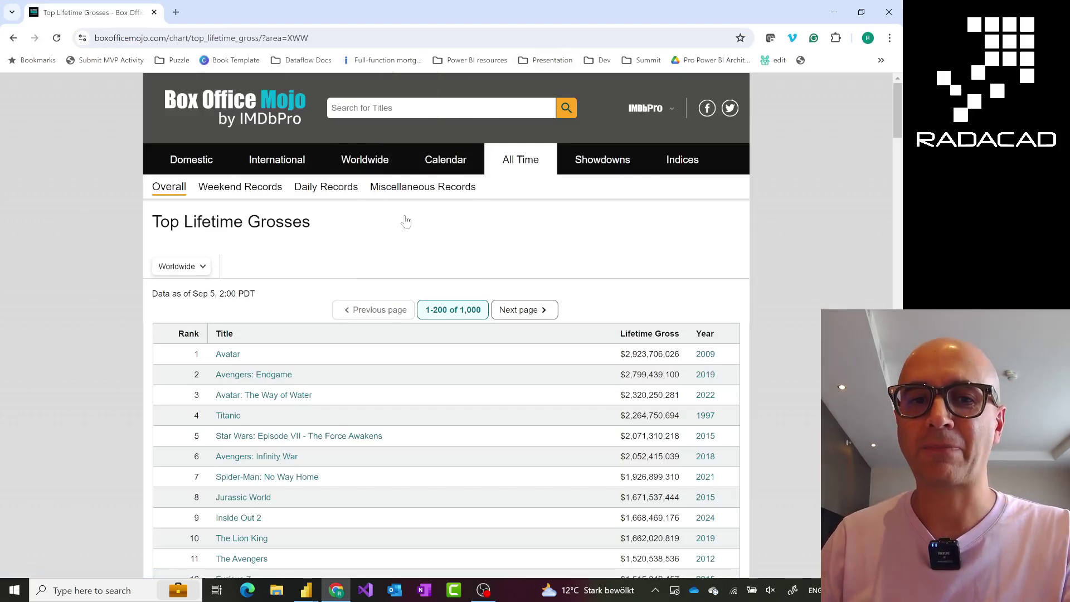
click(306, 592)
click(380, 530)
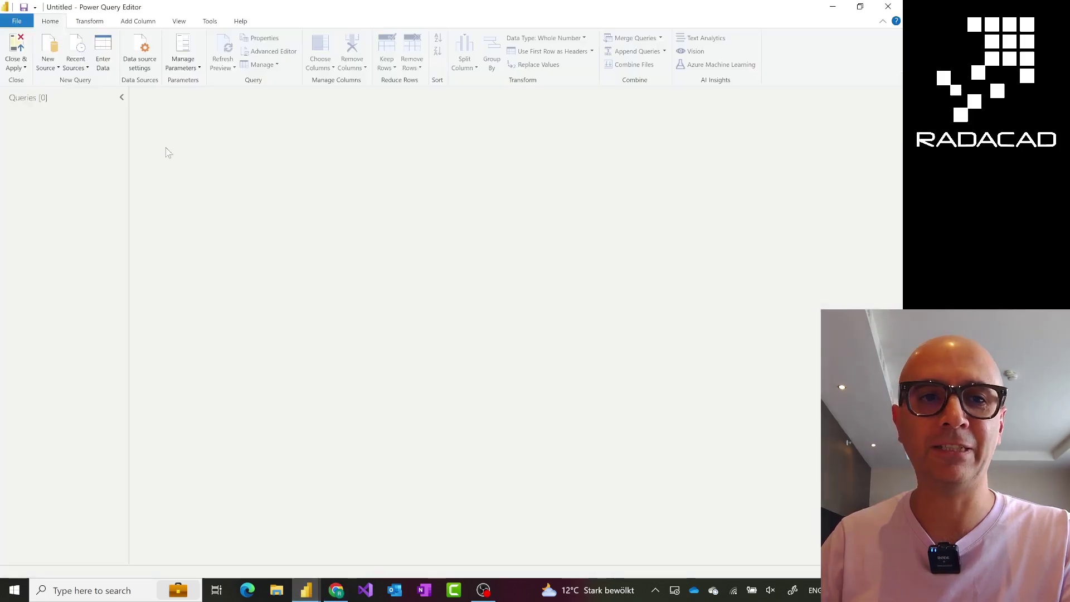
right_click(74, 145)
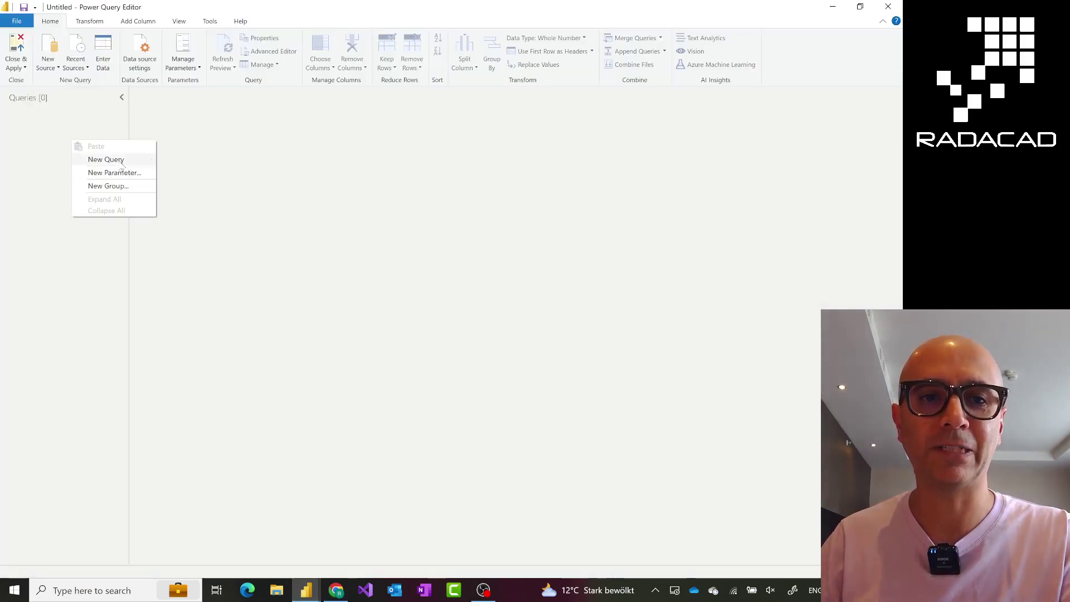
mouse_move(120, 161)
click(189, 205)
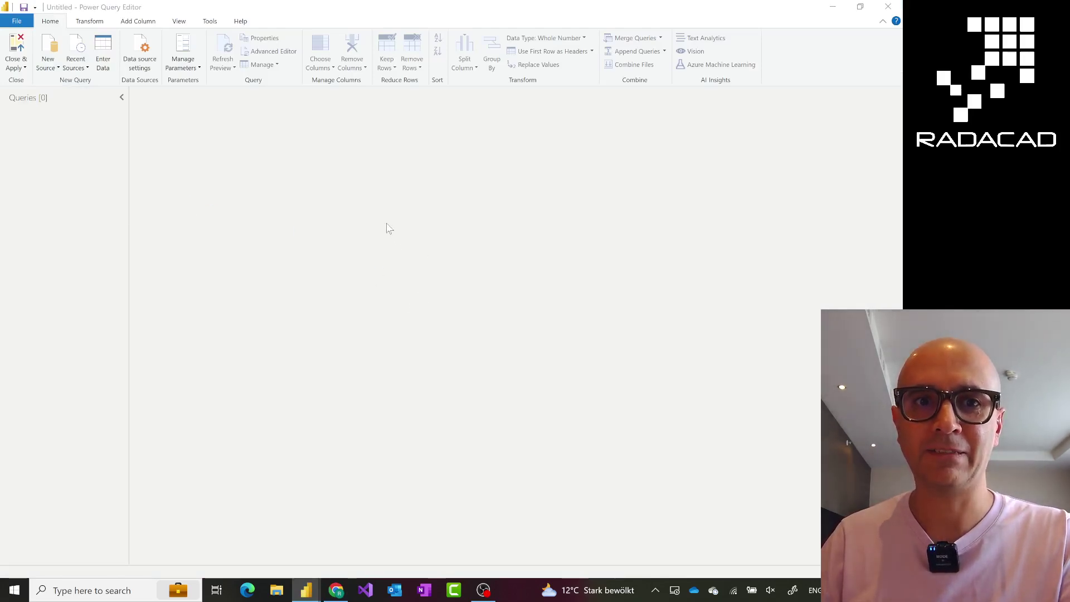
key(ctrl+v)
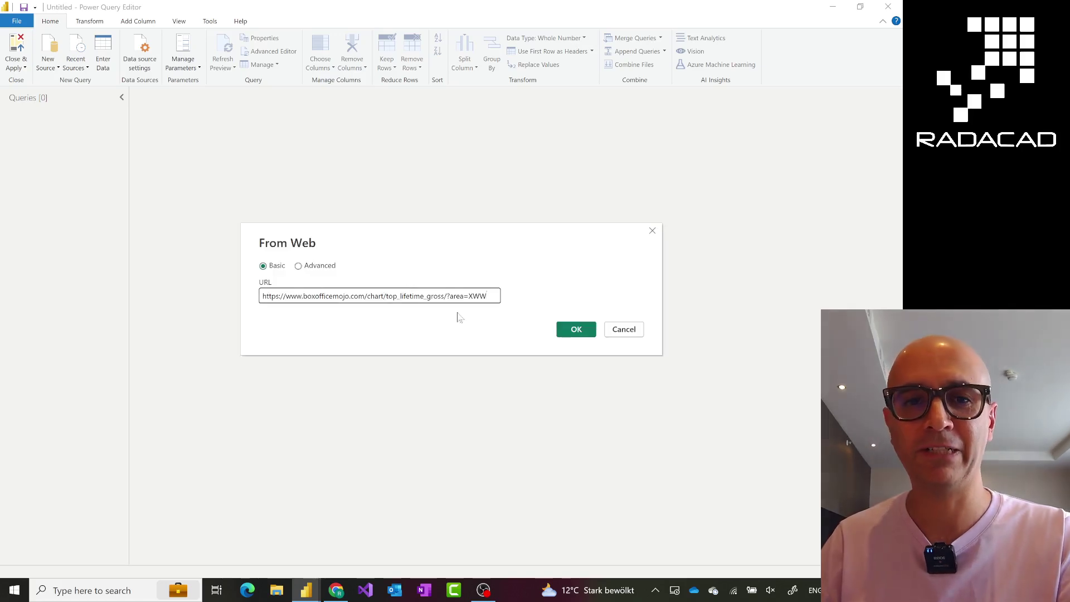
click(572, 332)
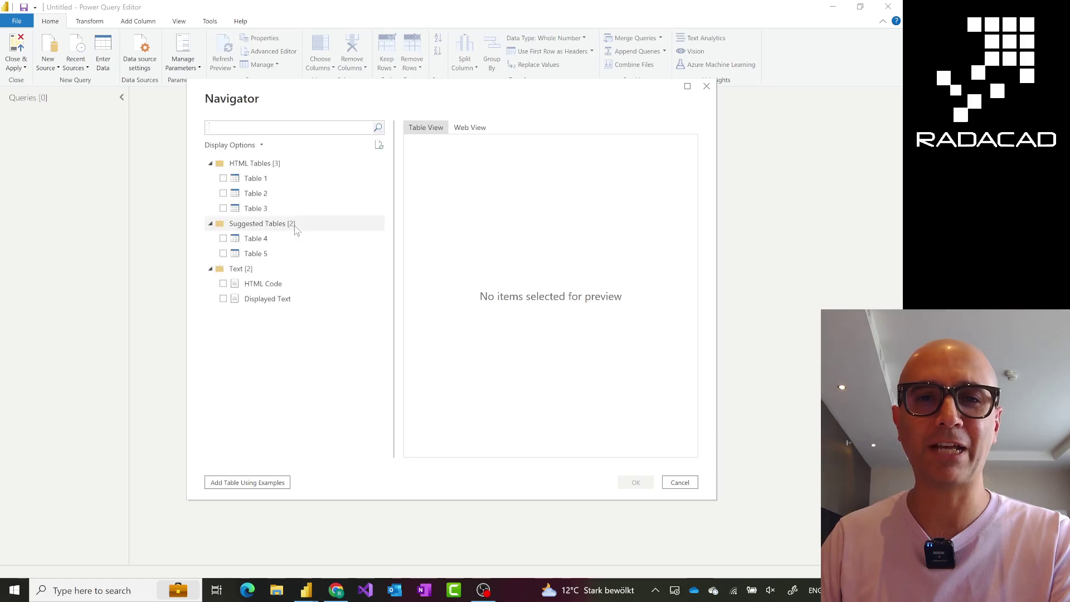
- Preview the detected tables and load Table 2 from the HTML Tables group as a query
click(242, 241)
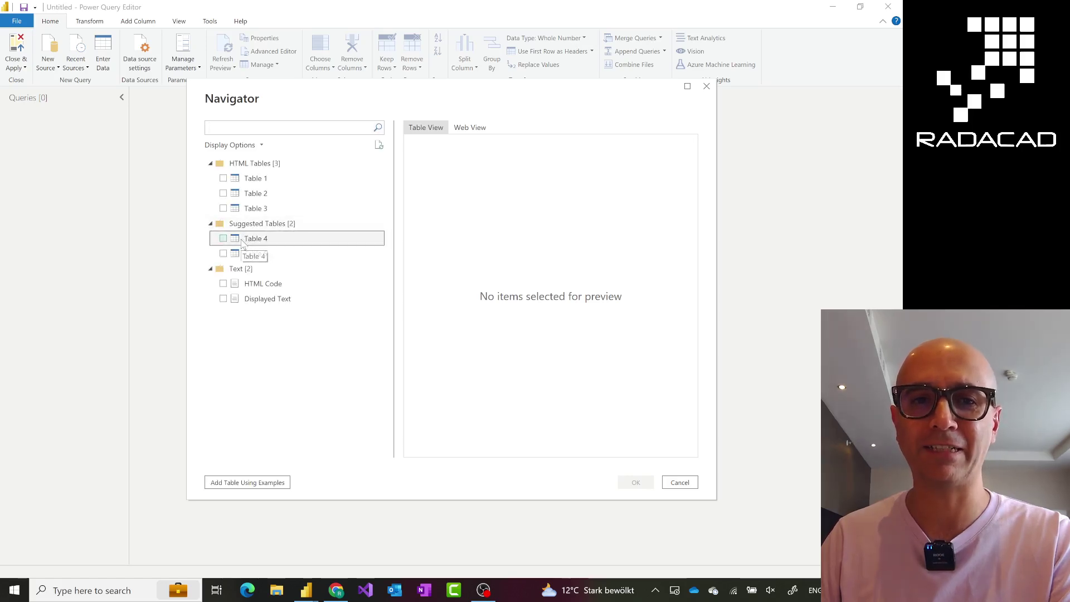
click(254, 198)
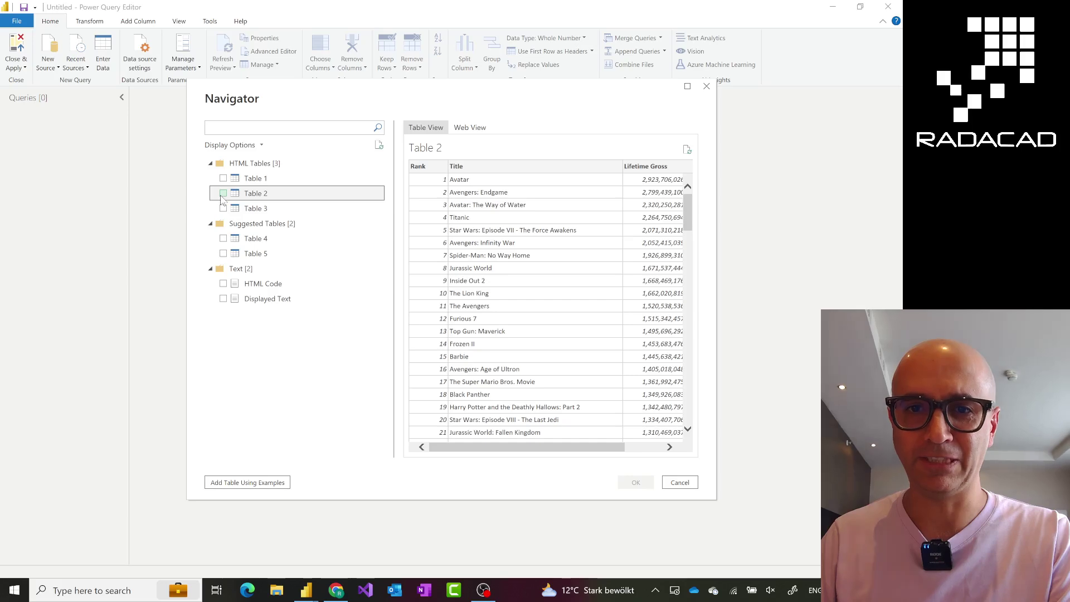
click(223, 194)
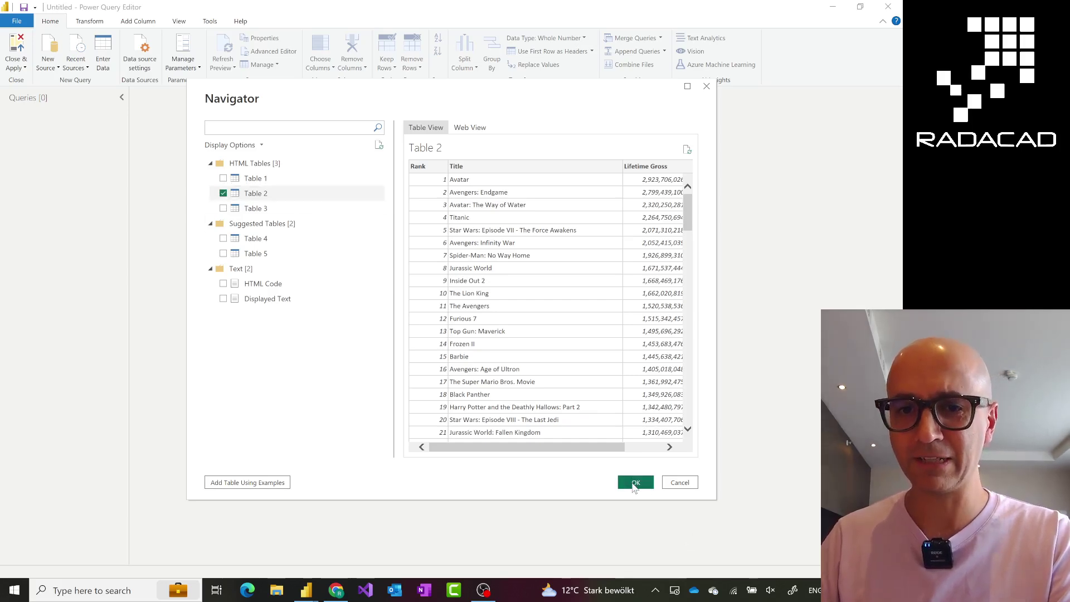
key(alt+Tab)
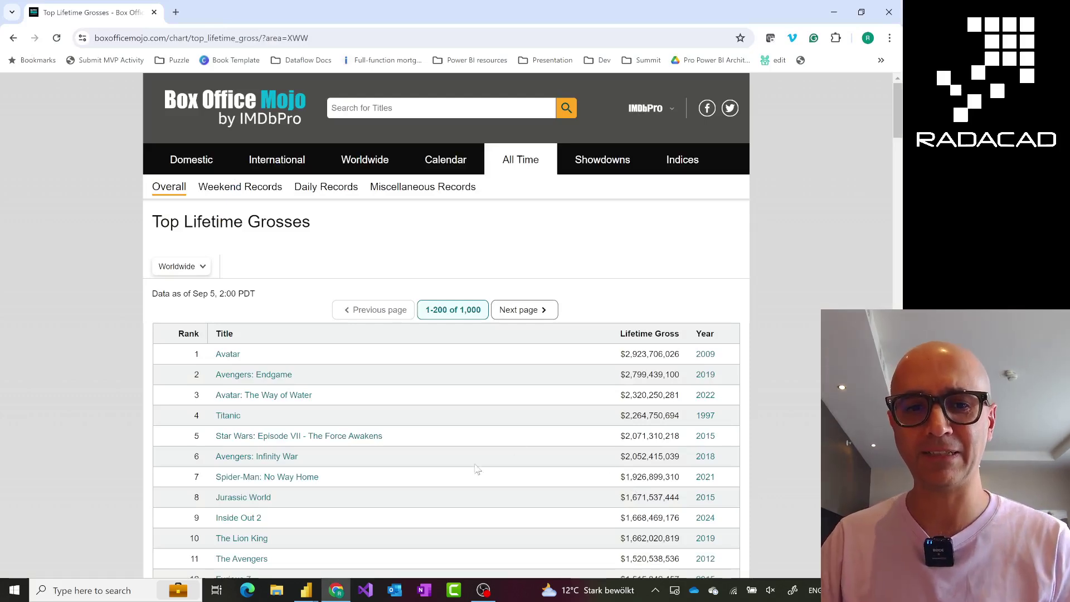
click(305, 592)
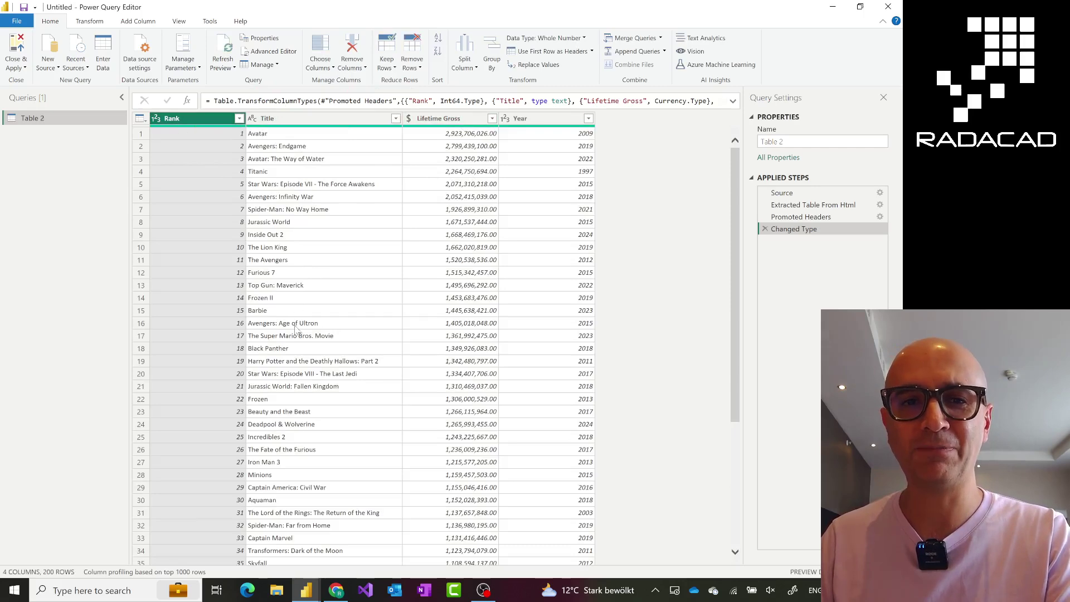
- Switch to Chrome and examine the first page of the Top Lifetime Grosses ranking and its paging
click(338, 593)
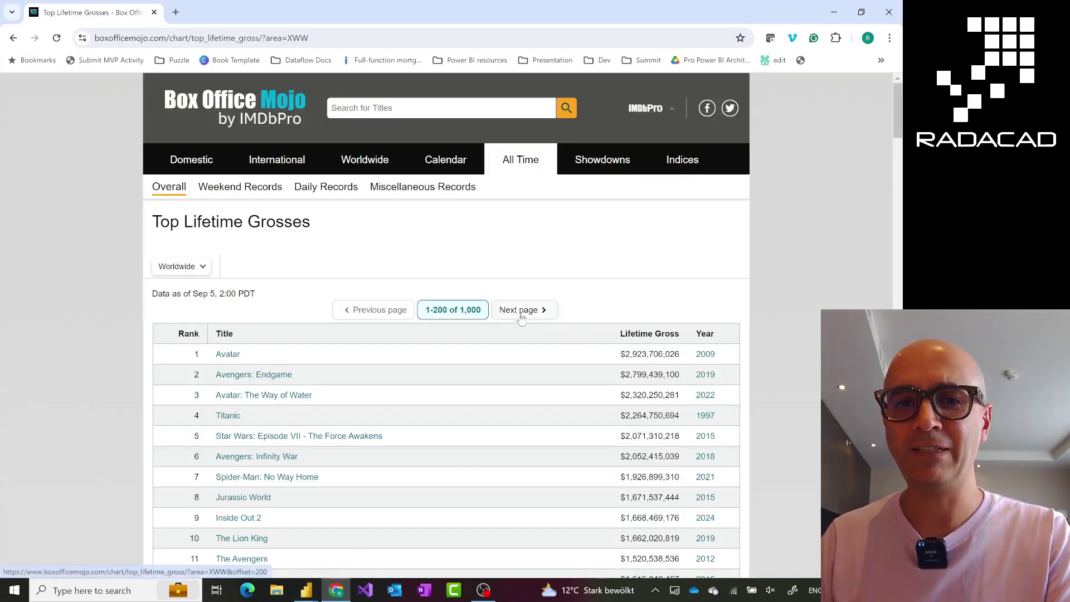
scroll(461, 313, down, 3)
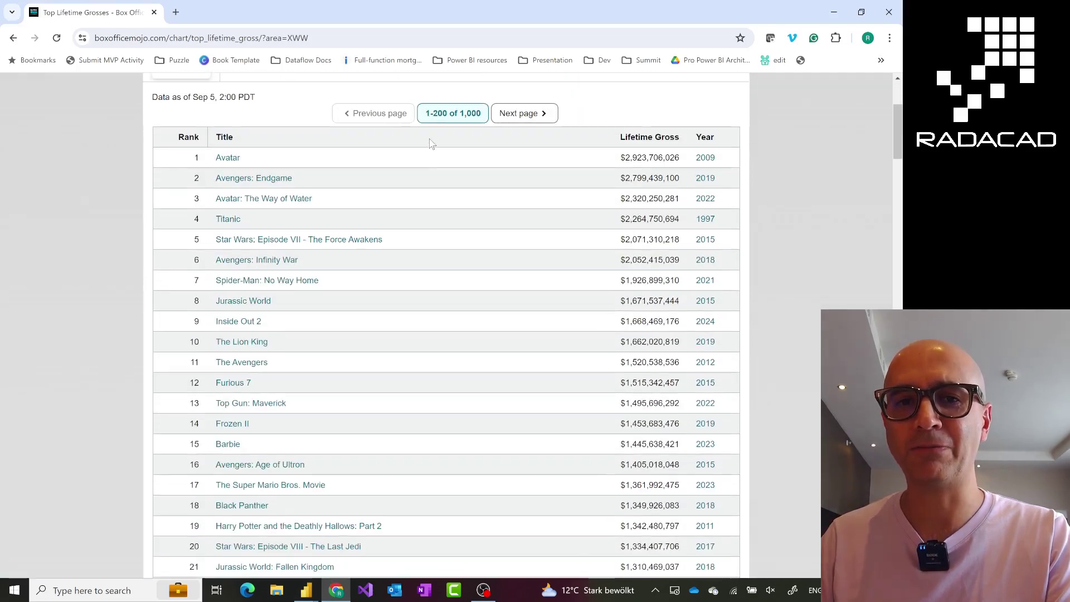
scroll(391, 225, down, 18)
scroll(381, 222, down, 20)
scroll(375, 301, down, 20)
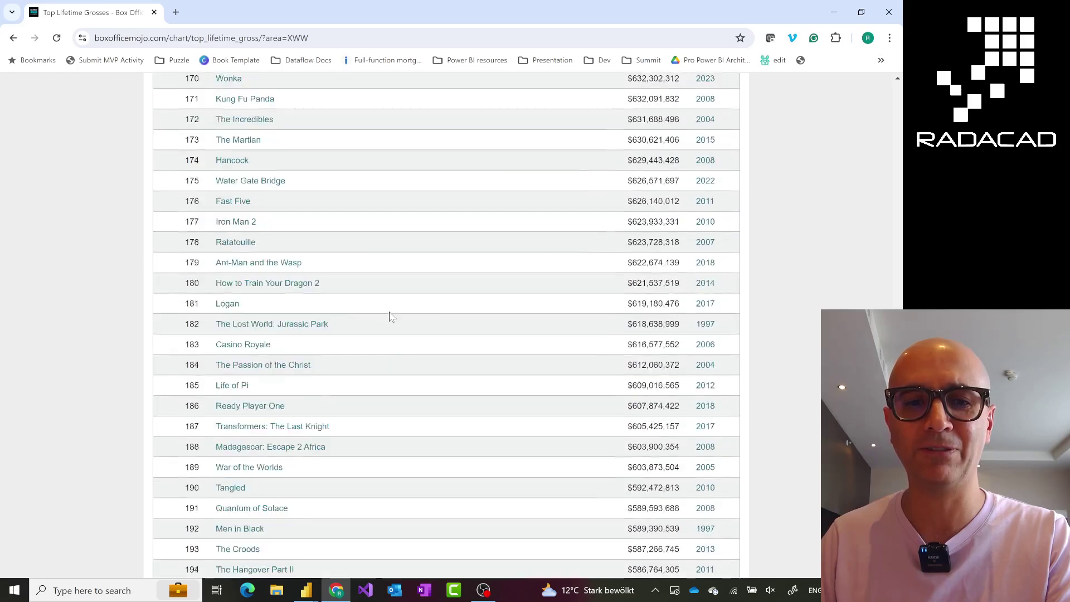
scroll(391, 316, down, 4)
drag(898, 527, 898, 86)
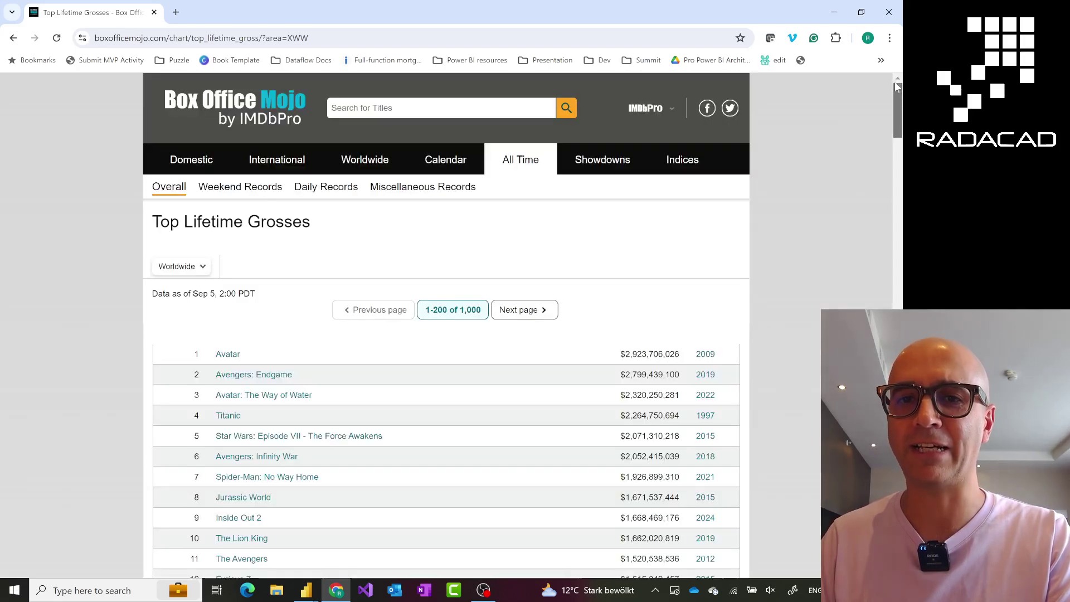
- Go to the next page of the ranking and copy its web address containing offset=200
click(531, 317)
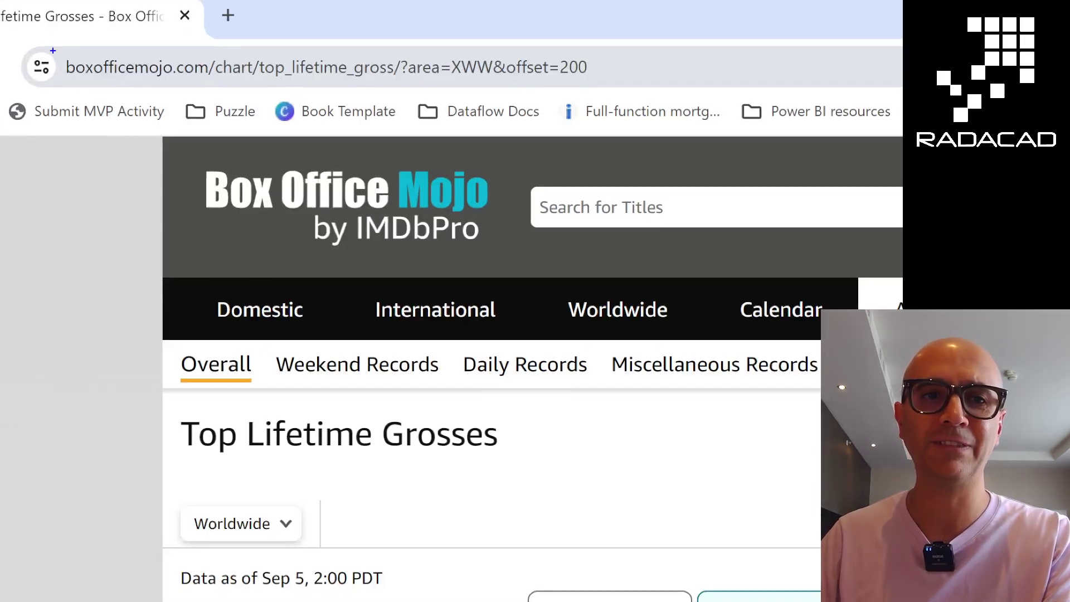
drag(53, 50, 664, 156)
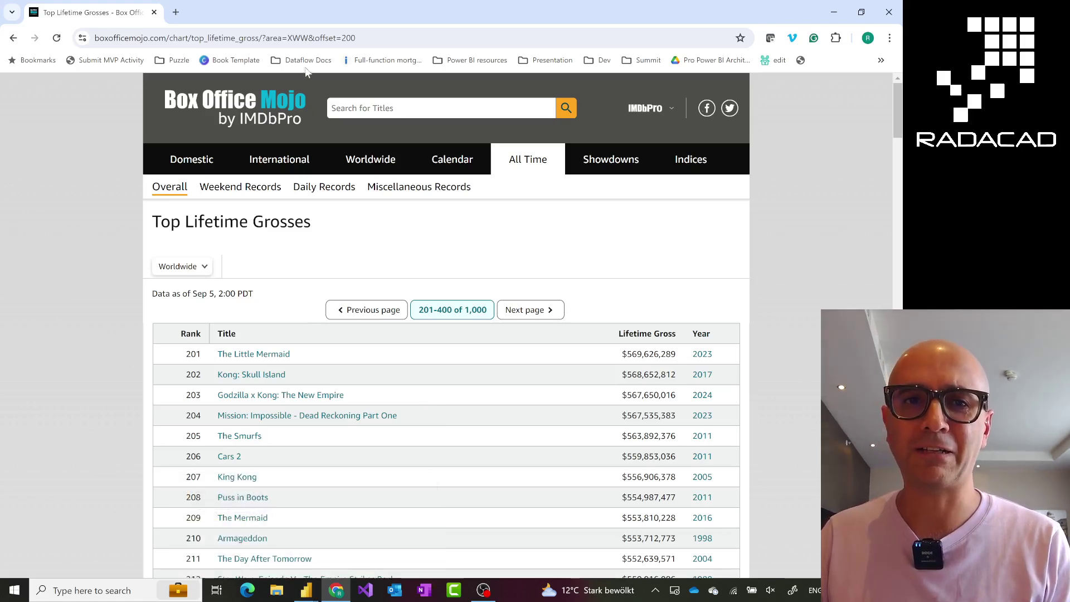
click(350, 37)
right_click(350, 37)
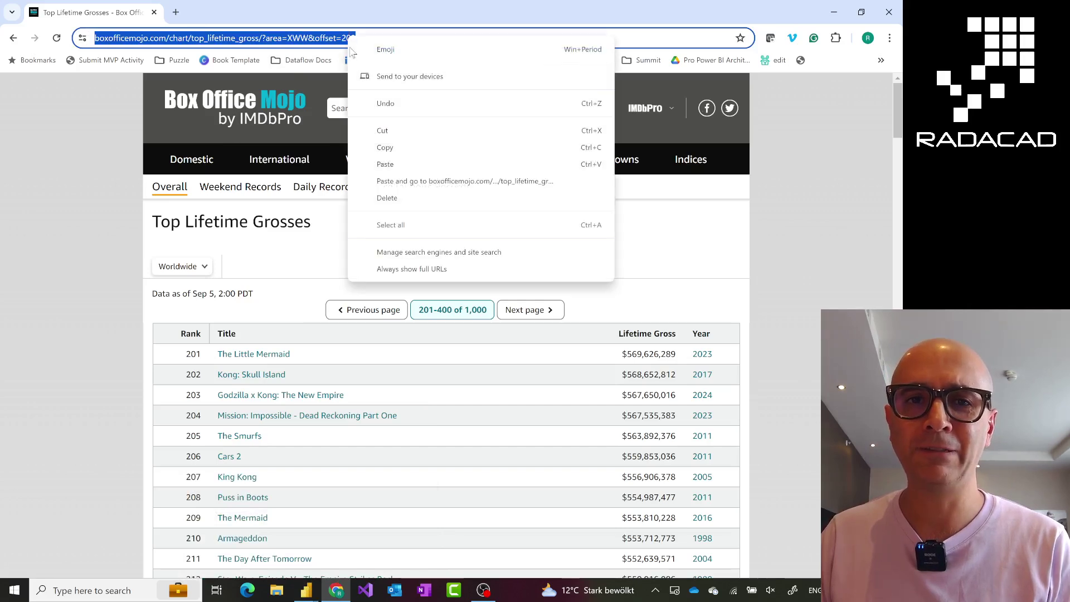
click(371, 147)
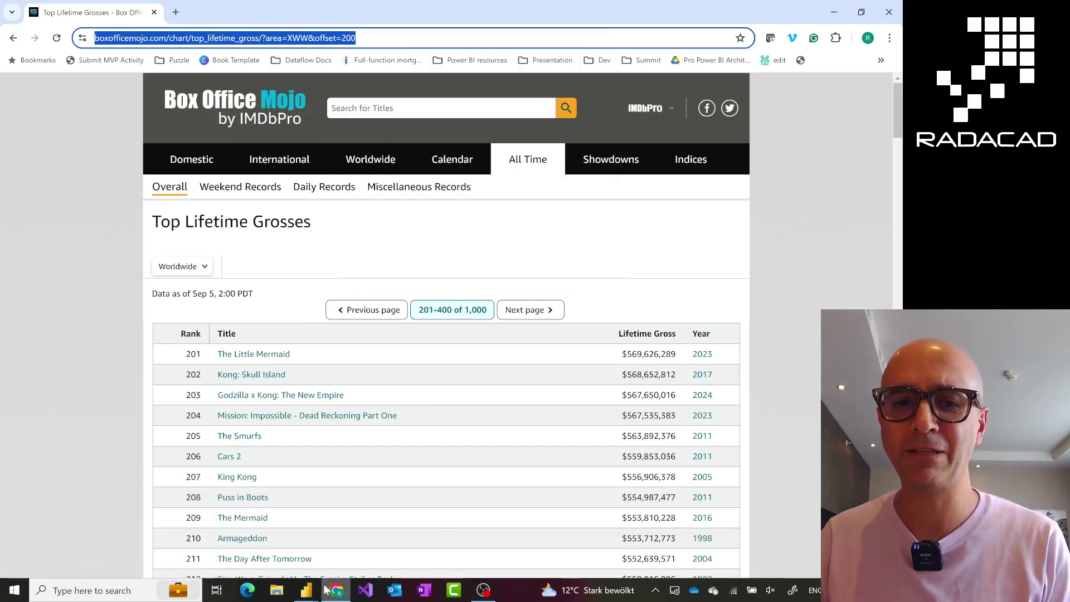
- Switch to Power Query Editor and rename the Table 2 query as "Sales page 1"
mouse_move(307, 590)
click(342, 558)
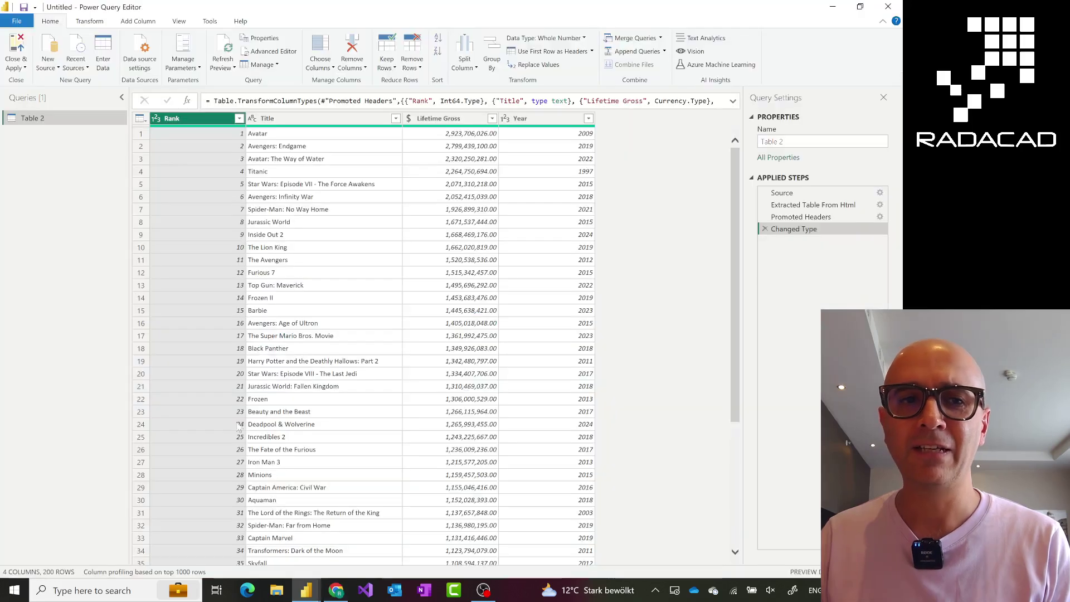
double_click(58, 118)
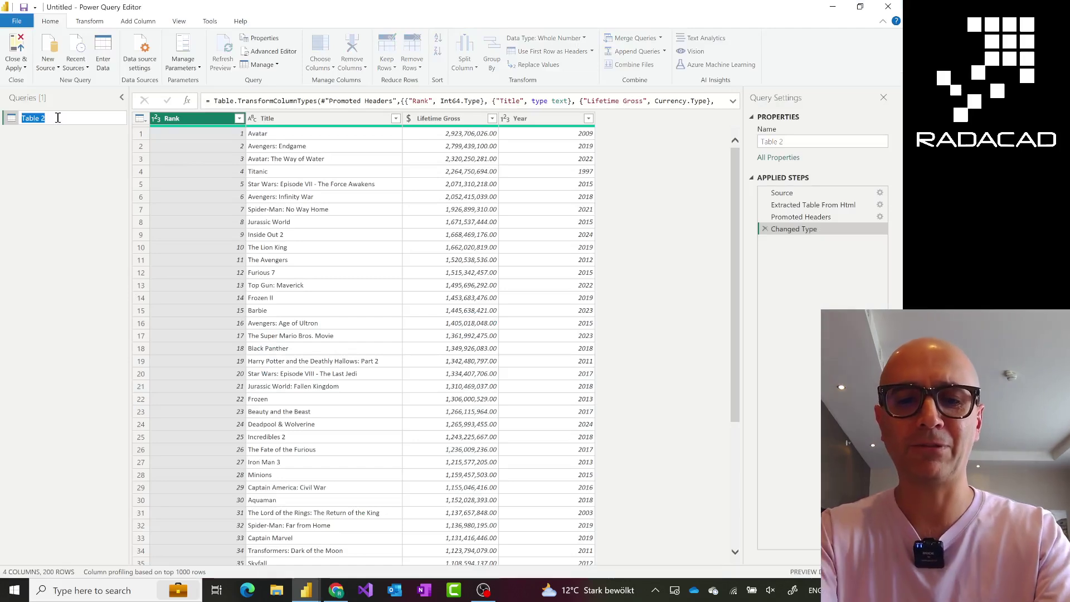
text(Sales page)
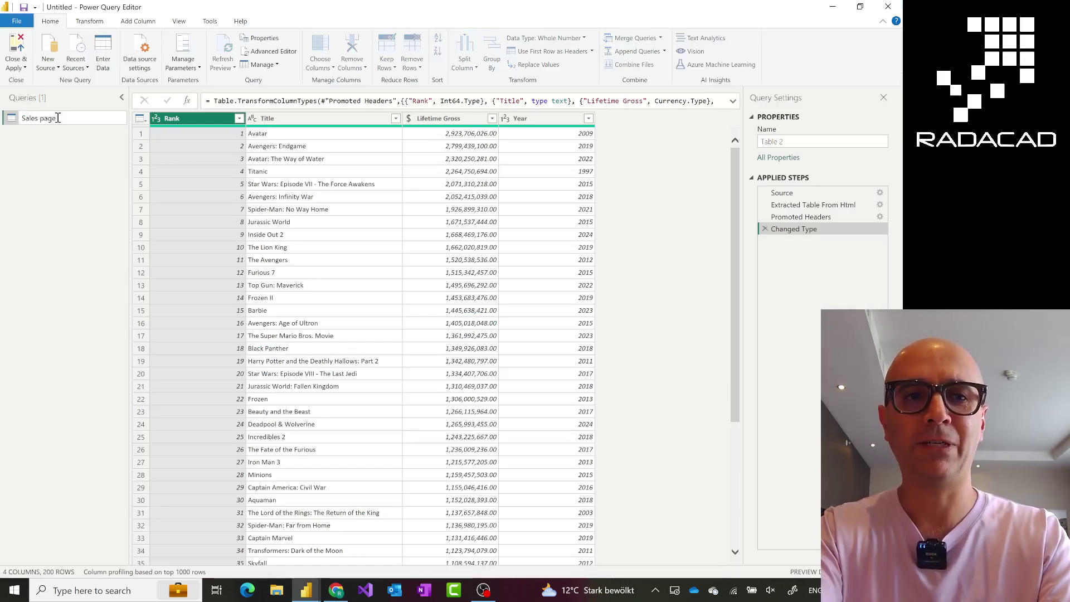
text( 1)
key(Return)
right_click(60, 120)
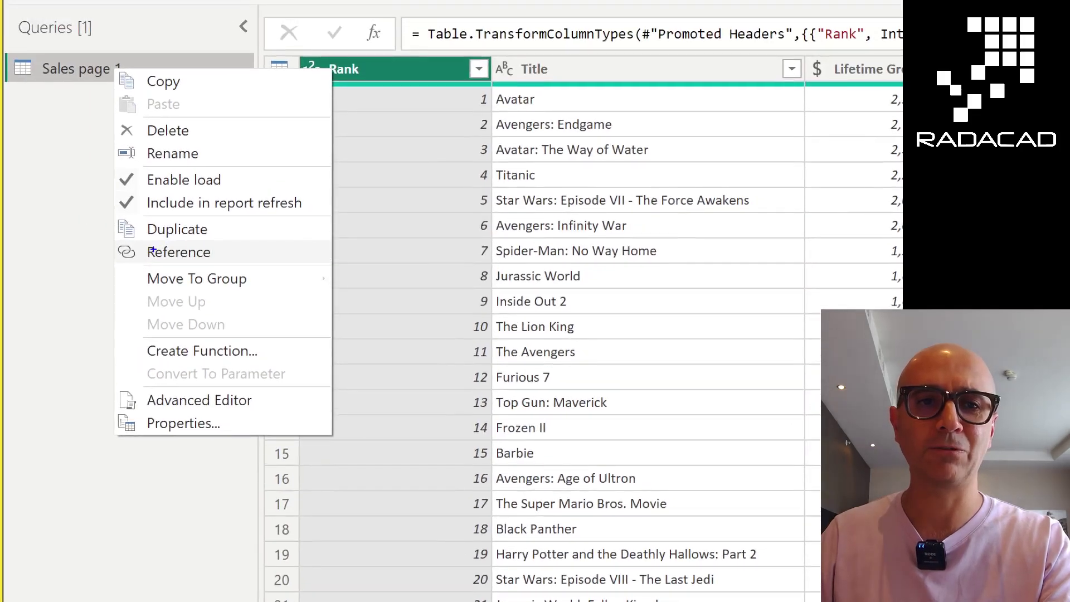
mouse_move(113, 214)
mouse_down()
mouse_move(175, 245)
mouse_move(221, 246)
mouse_up()
key(Escape)
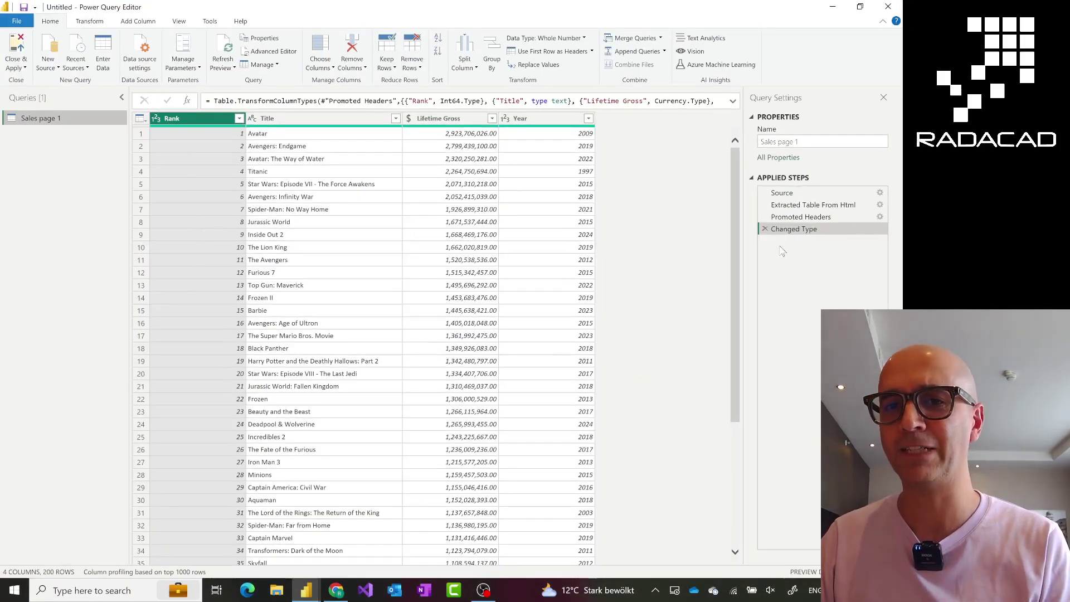
- Duplicate the Sales page 1 query and rename the copy as "Sales page 2"
right_click(48, 127)
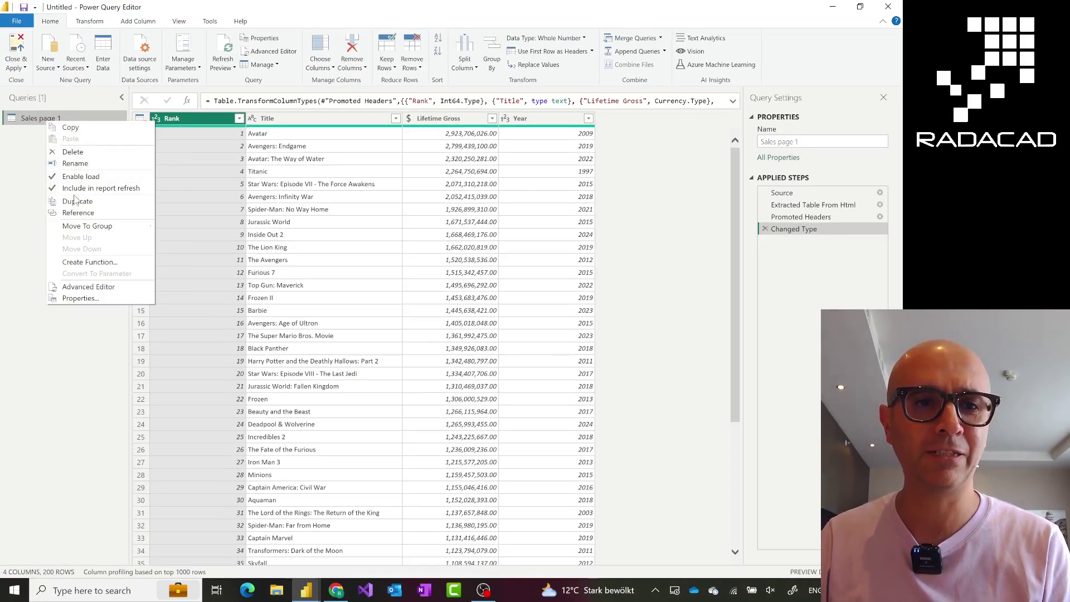
click(75, 202)
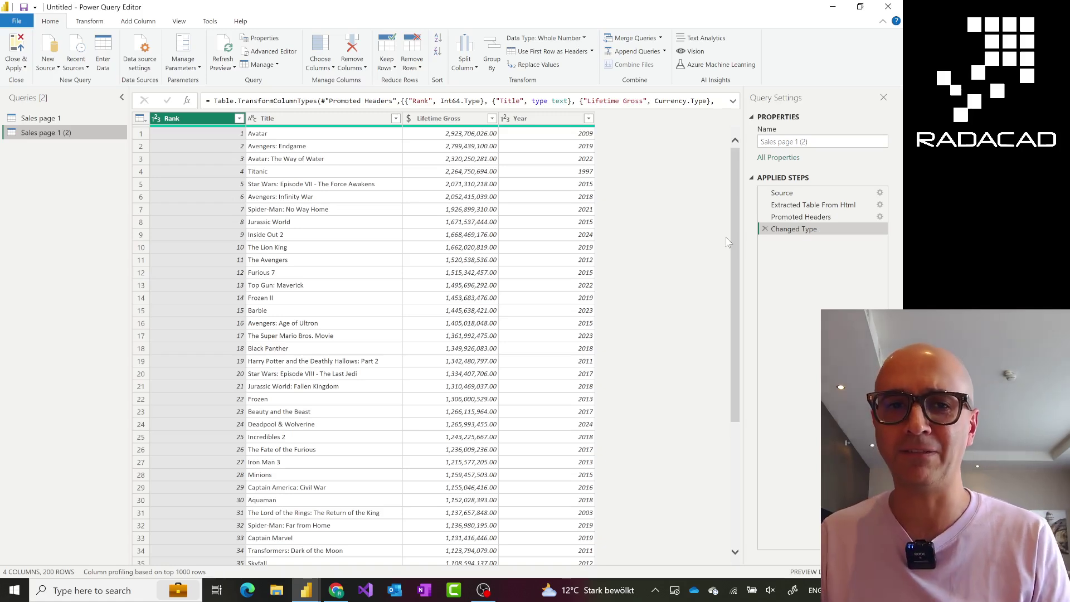
double_click(73, 134)
click(74, 132)
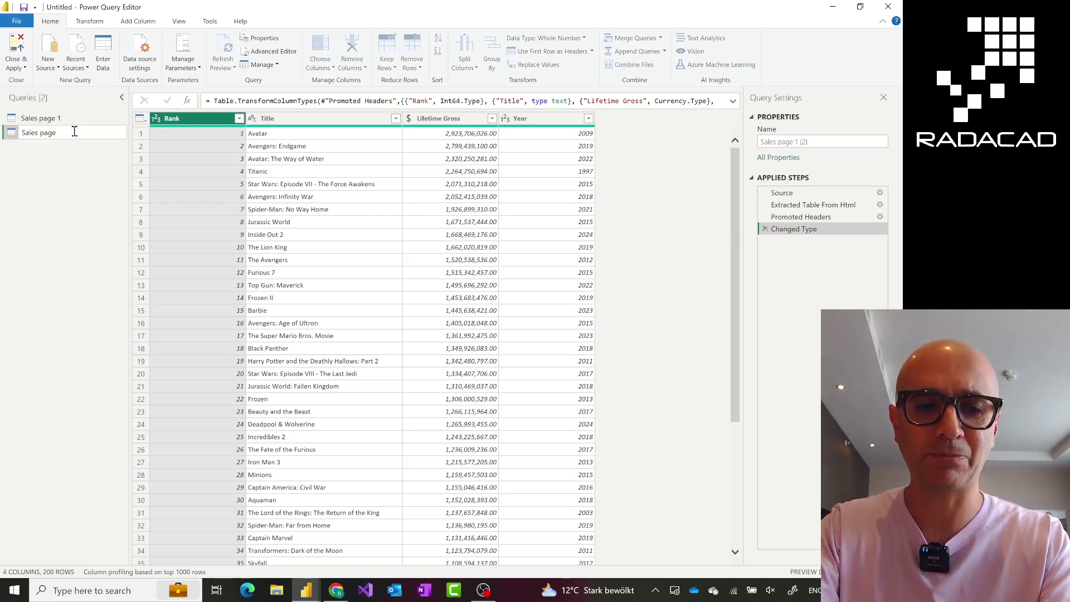
key(Return)
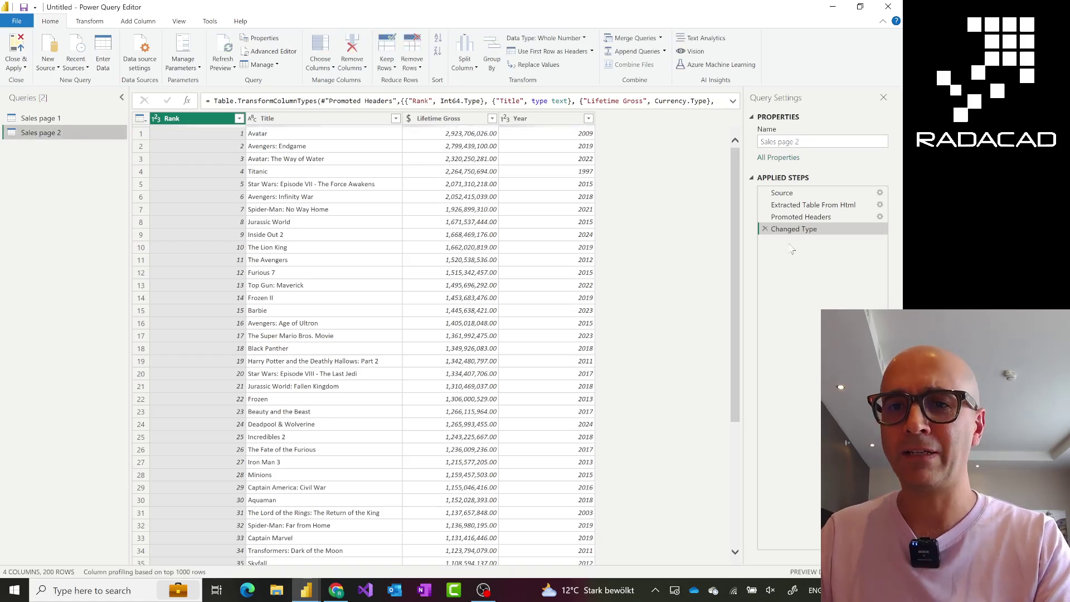
- Replace the Source URL of Sales page 2 with the copied address ending in ?area=XWW&offset=200
click(879, 194)
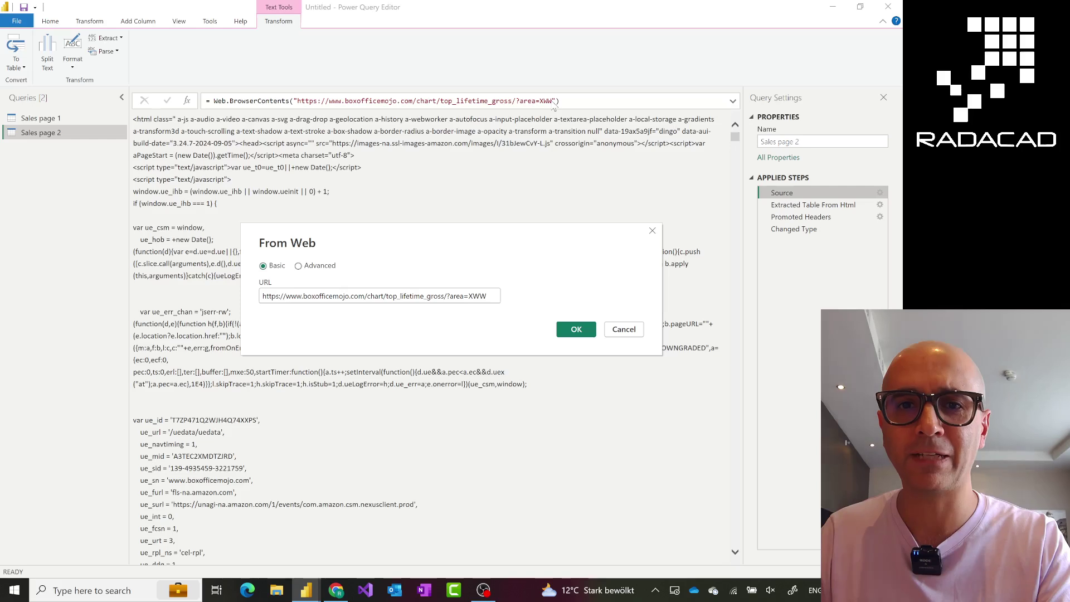
shift+click(460, 296)
key(ctrl+a)
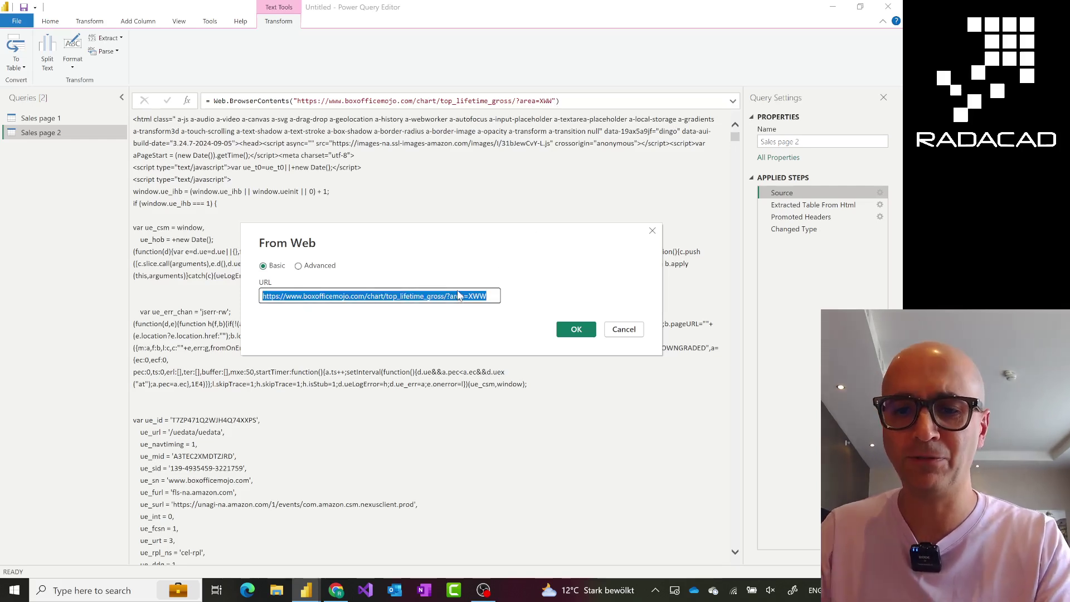
key(Delete)
key(ctrl+v)
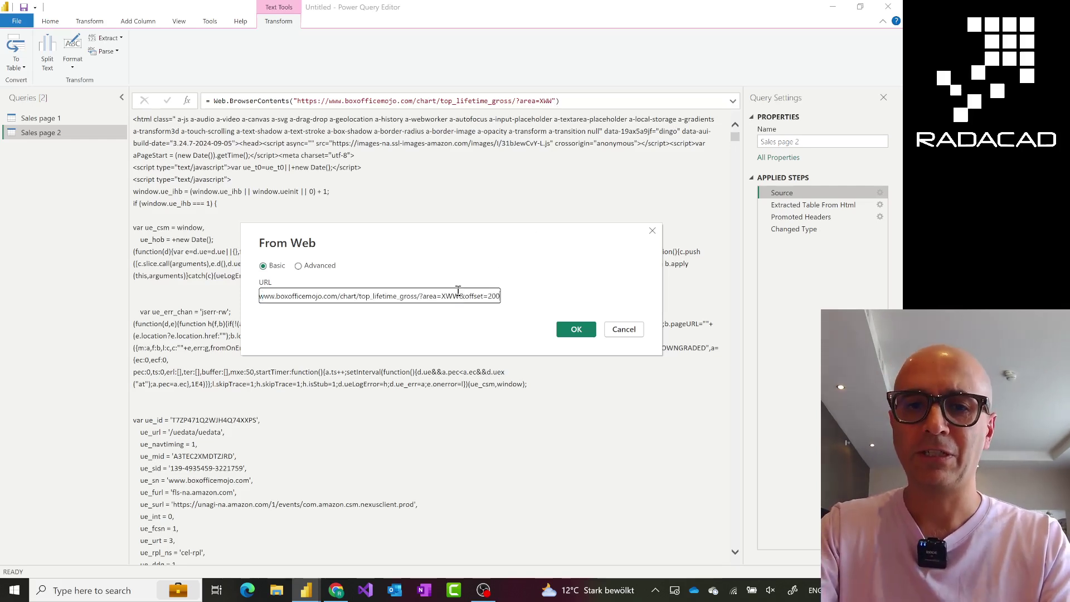
click(579, 333)
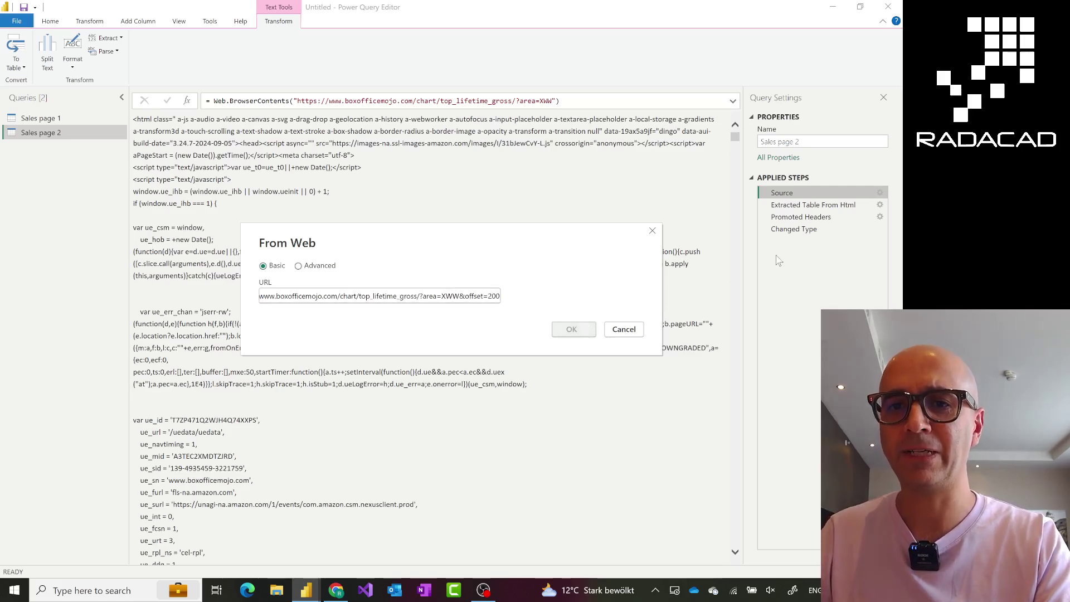
- Show the Changed Type step of Sales page 2 and check the imported rows, especially the Rank column
click(788, 229)
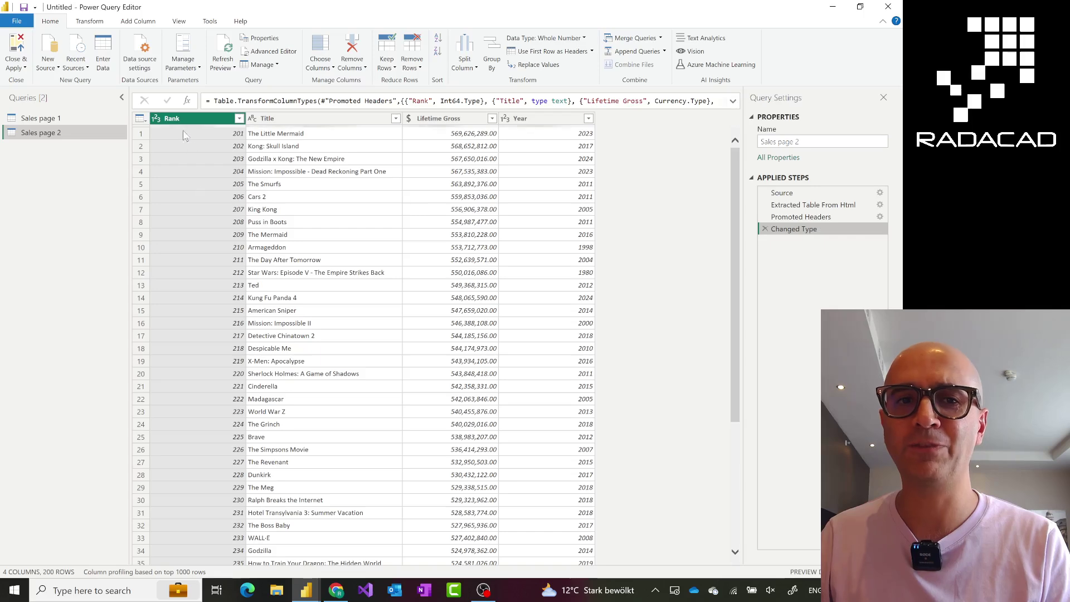
scroll(217, 362, down, 5)
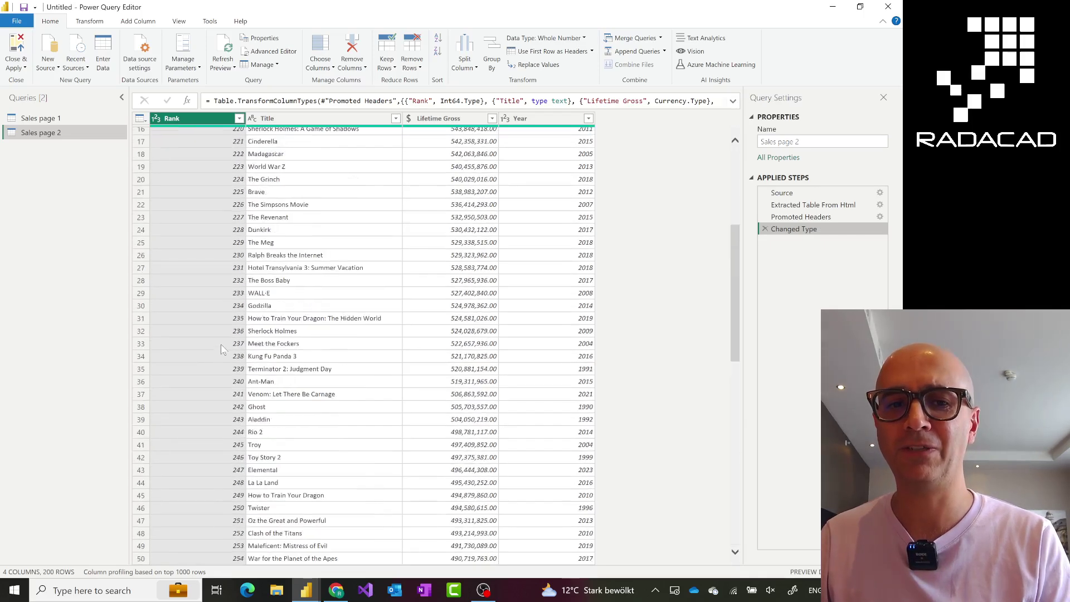
scroll(220, 349, down, 15)
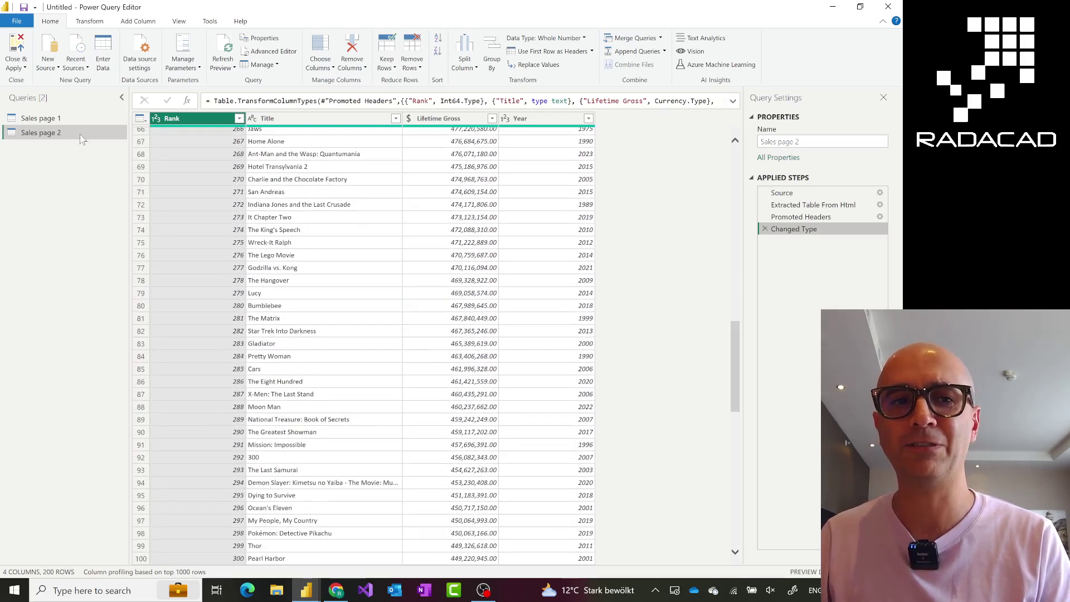
right_click(69, 135)
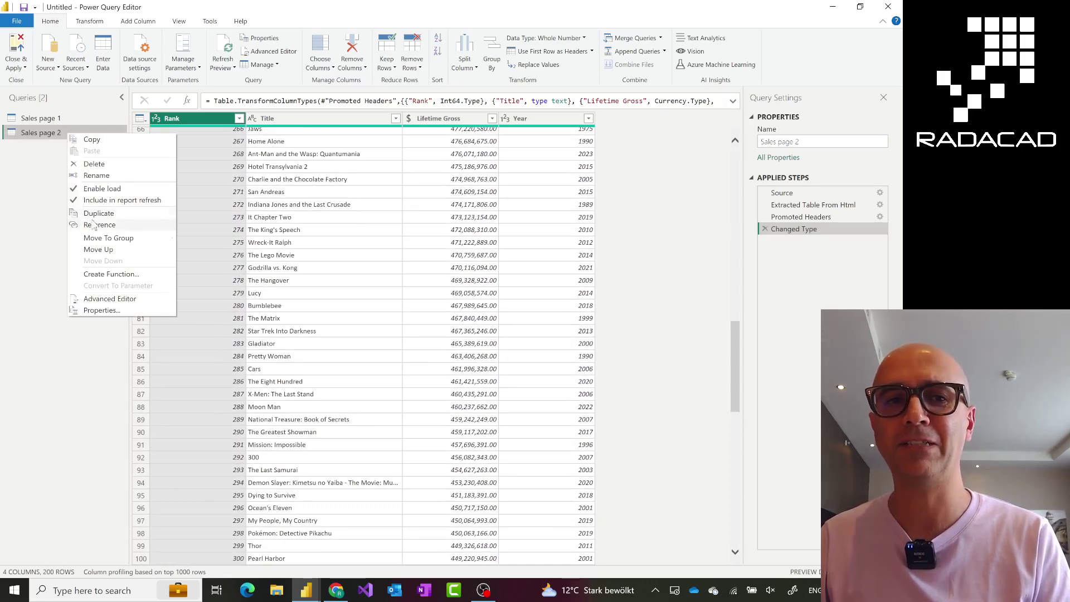
click(28, 184)
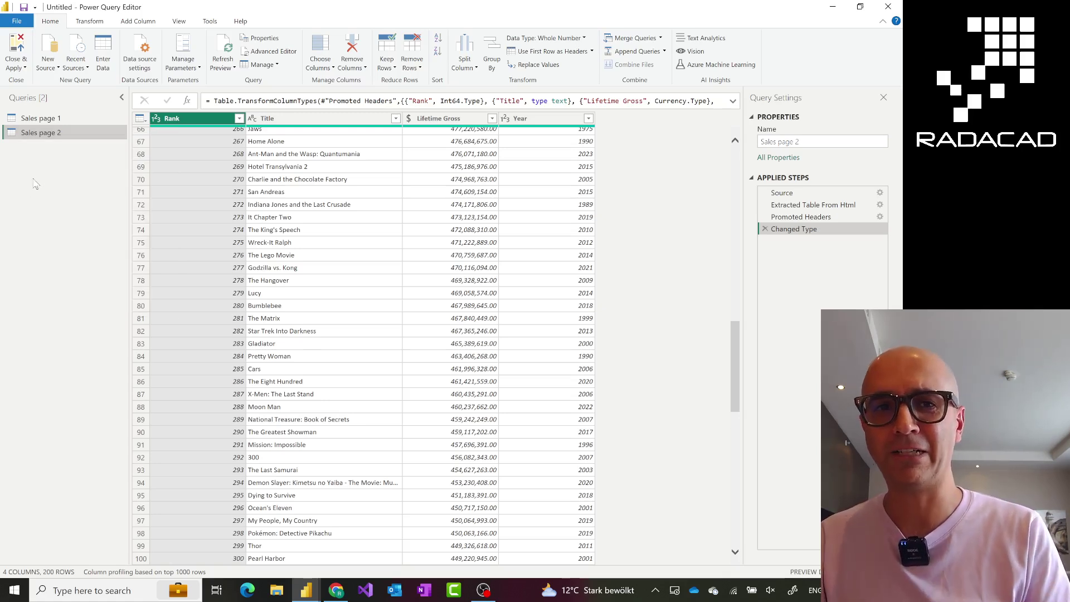
- Append Sales page 1 and Sales page 2 as a new query, with Sales page 1 as the first table
click(125, 119)
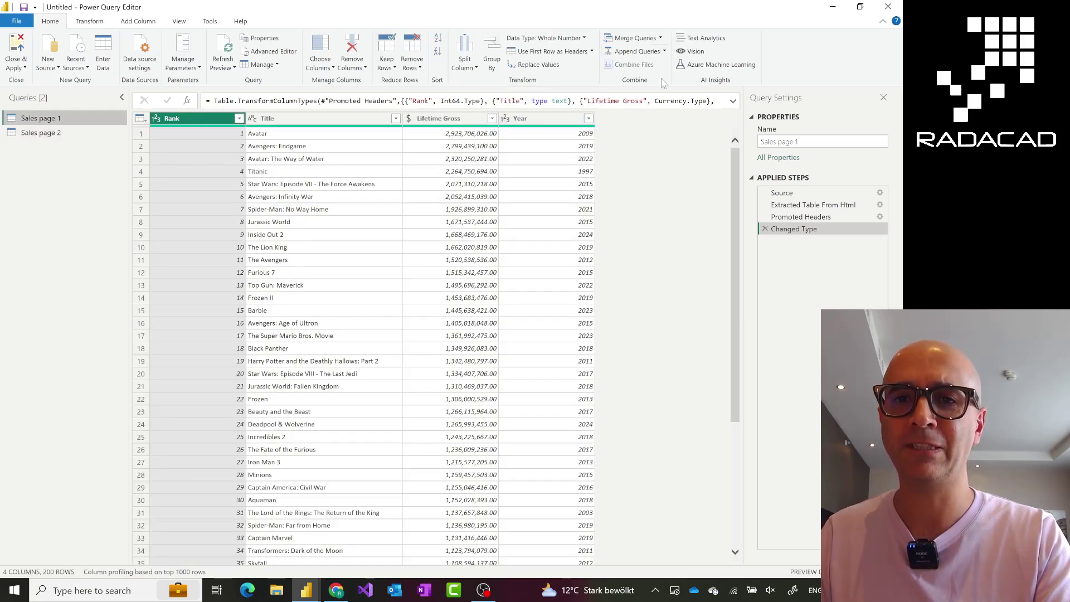
click(665, 52)
click(636, 79)
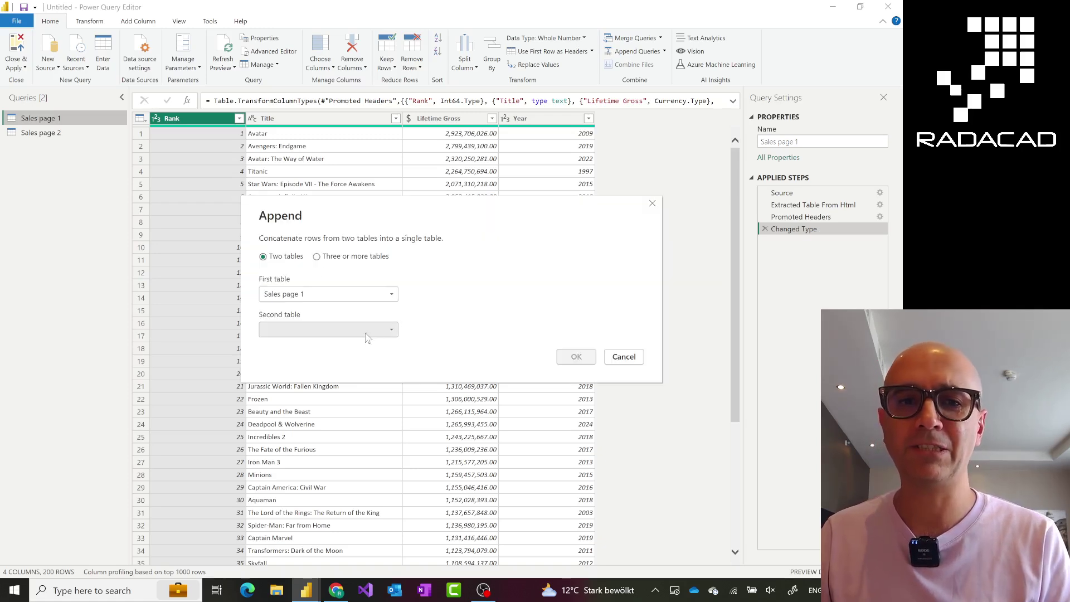
click(366, 335)
click(296, 355)
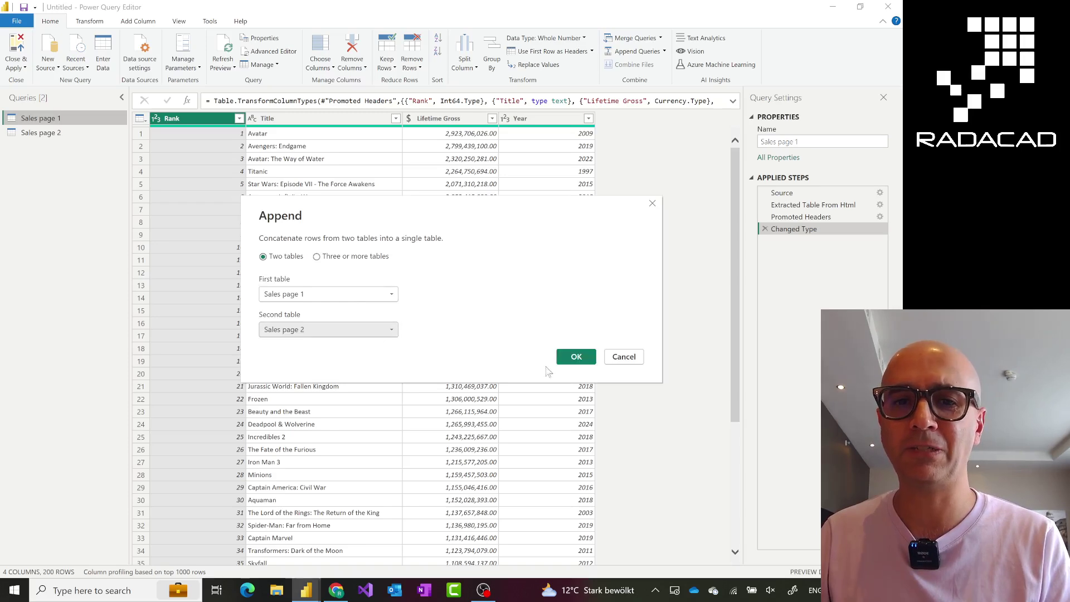
click(580, 359)
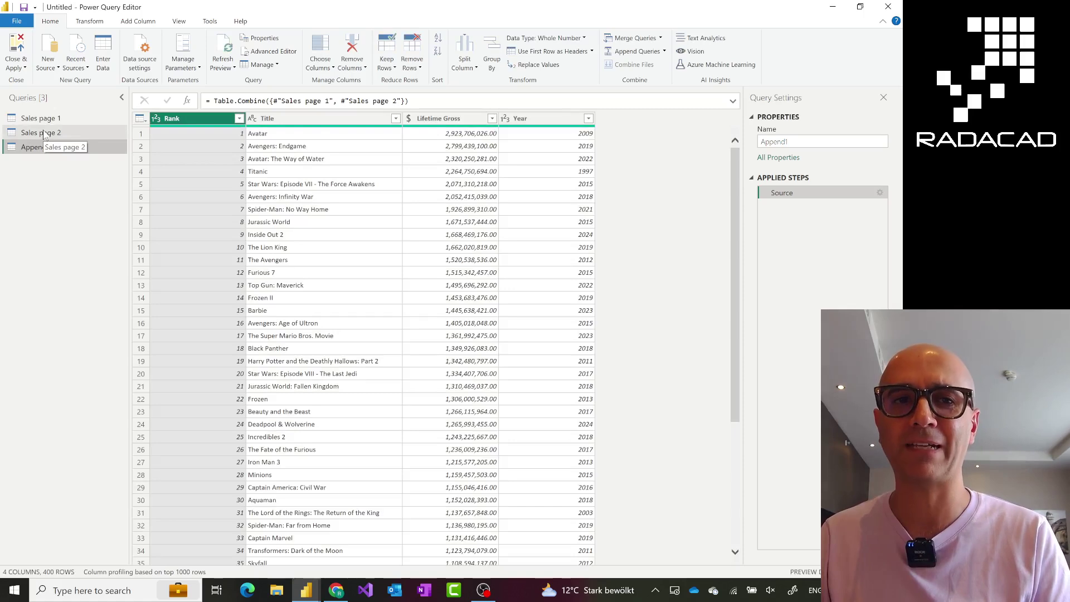
- View the query dependencies diagram to examine how the web source, both page queries and the appended query are linked, and close it
click(178, 22)
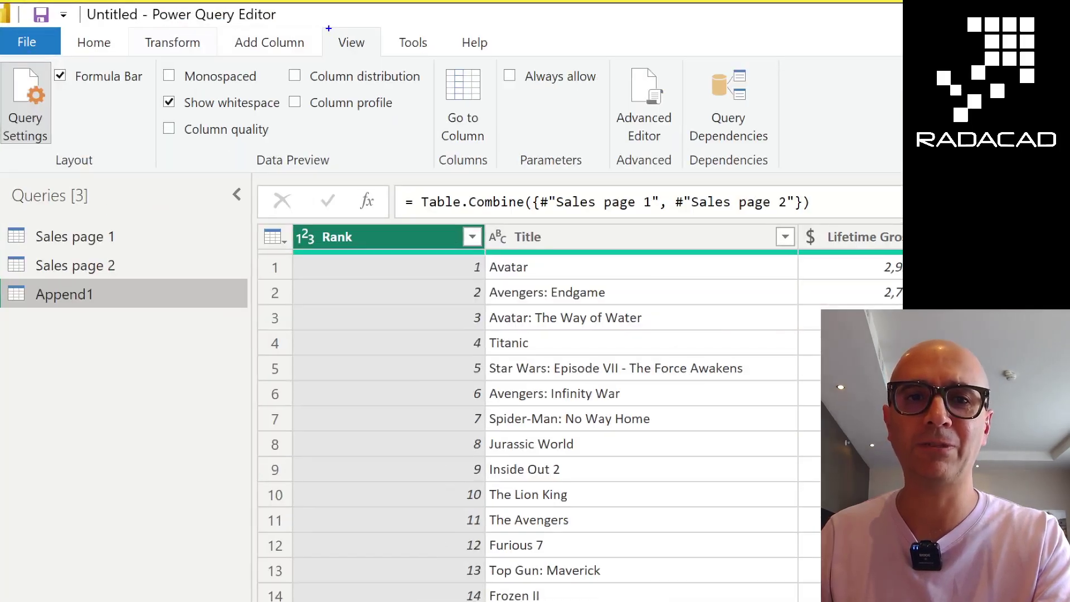
drag(327, 27, 368, 55)
mouse_move(683, 54)
mouse_down()
mouse_move(684, 91)
mouse_move(751, 180)
mouse_move(766, 179)
mouse_up()
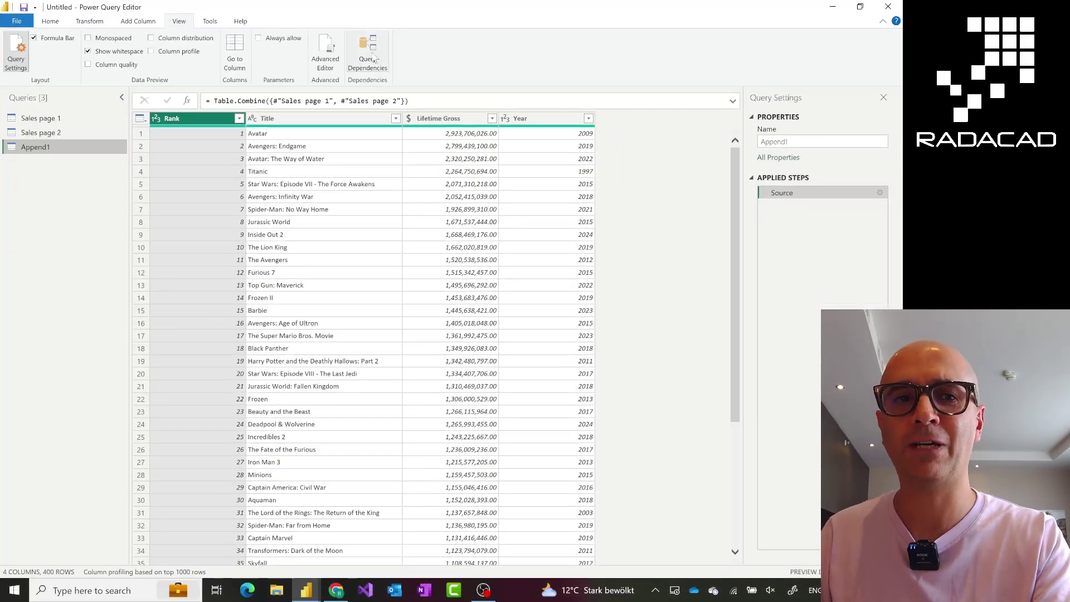
click(743, 115)
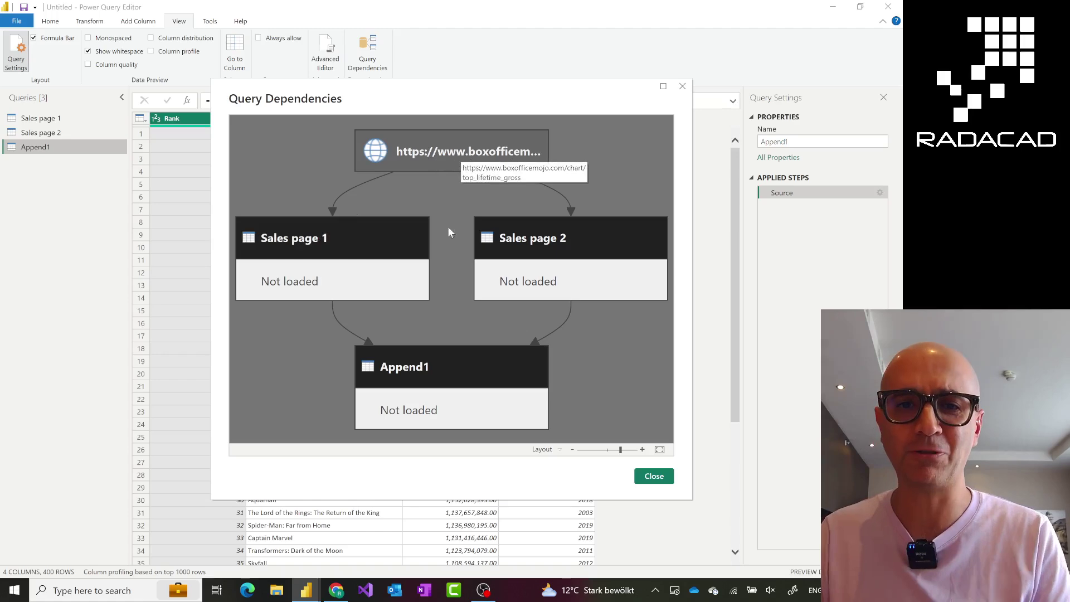
click(655, 477)
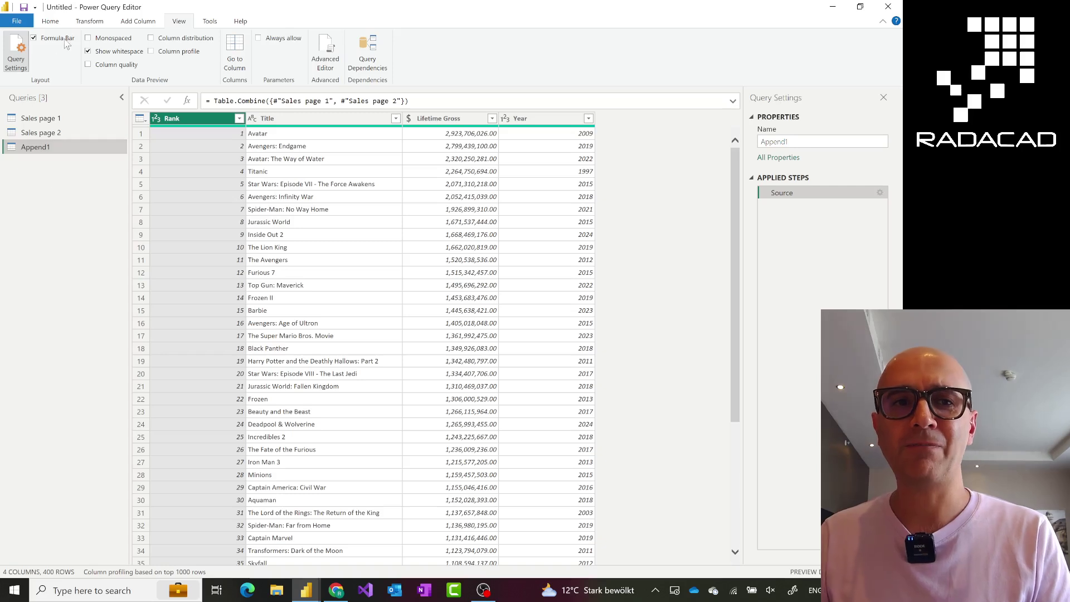
- Import the FactInternetSales sheet from the recent source AdventureWorksDW2012.xlsx as a new query and dismiss its preview age notice
click(55, 23)
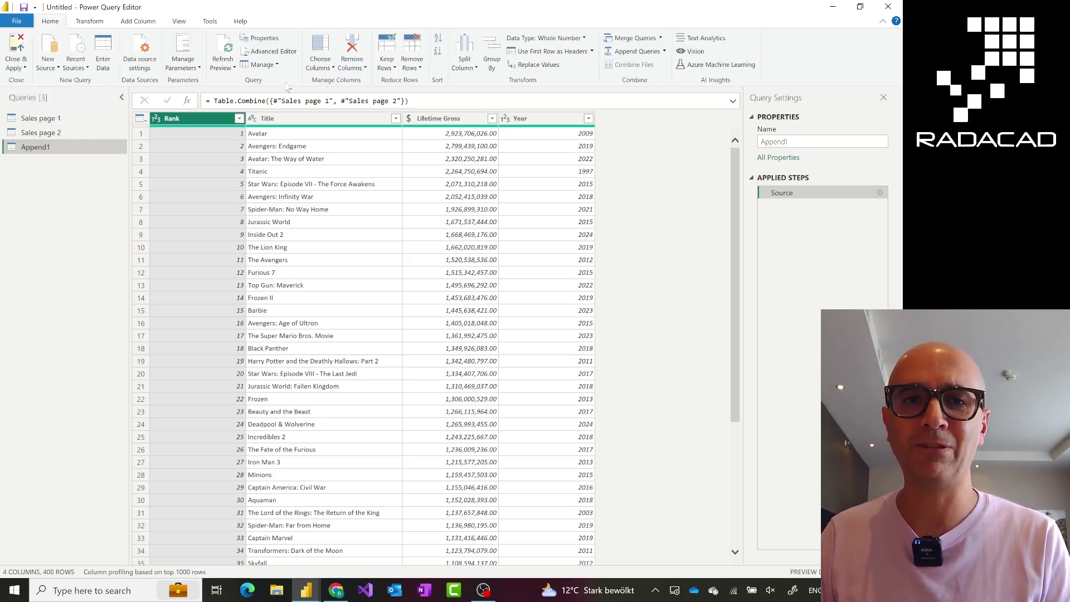
click(81, 74)
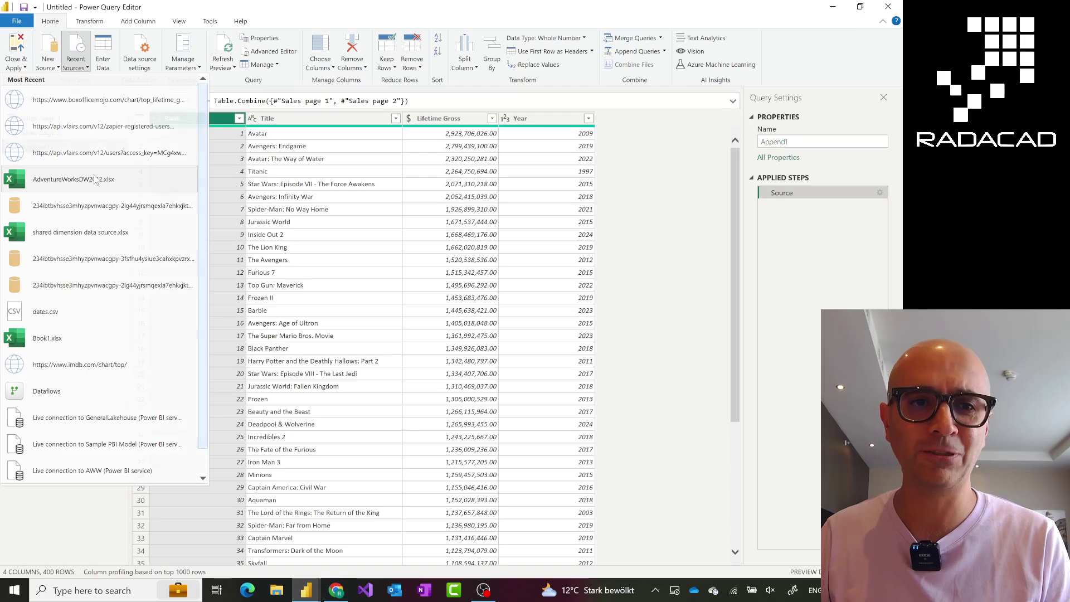
click(112, 177)
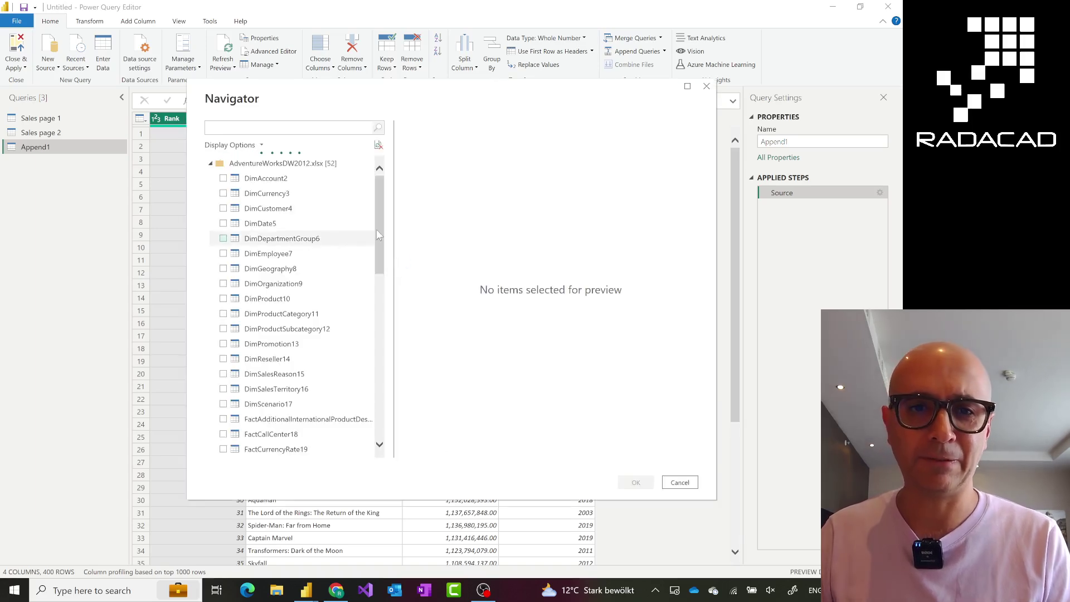
scroll(377, 227, down, 5)
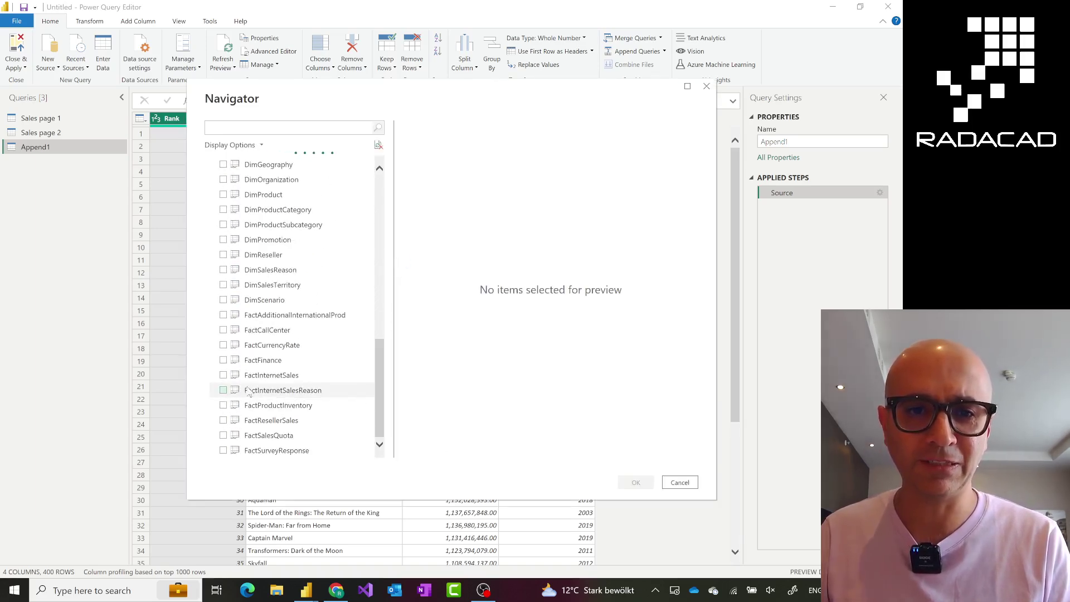
click(223, 375)
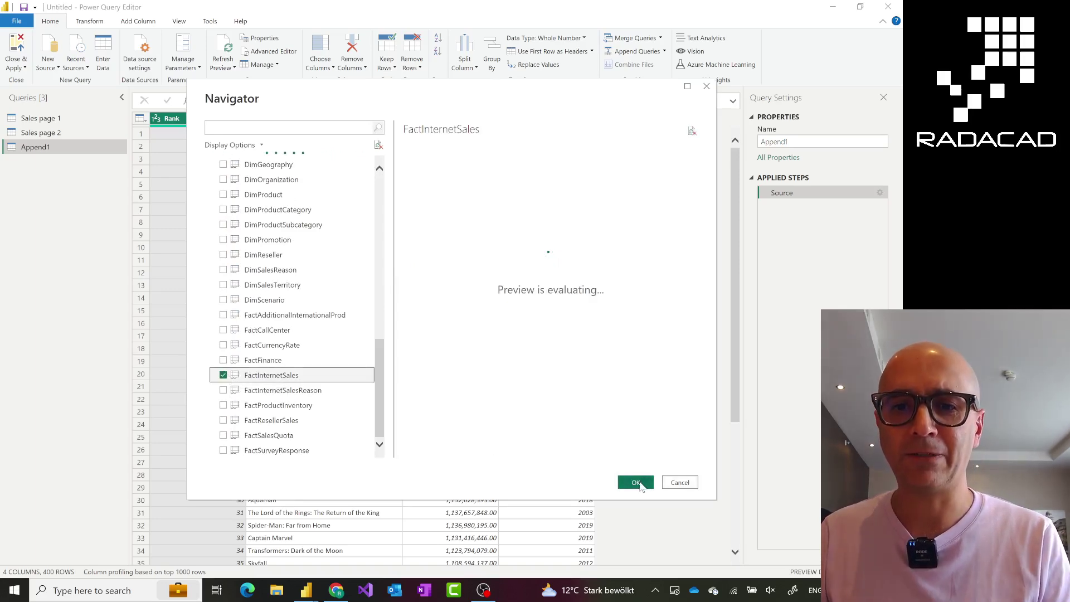
key(alt+Tab)
key(ctrl+l)
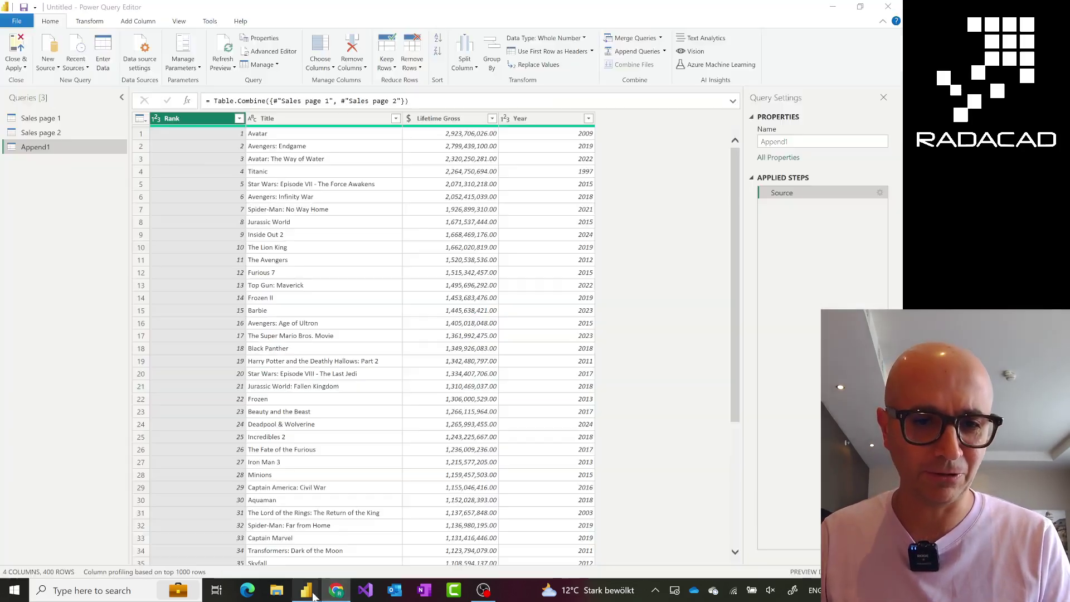
click(307, 592)
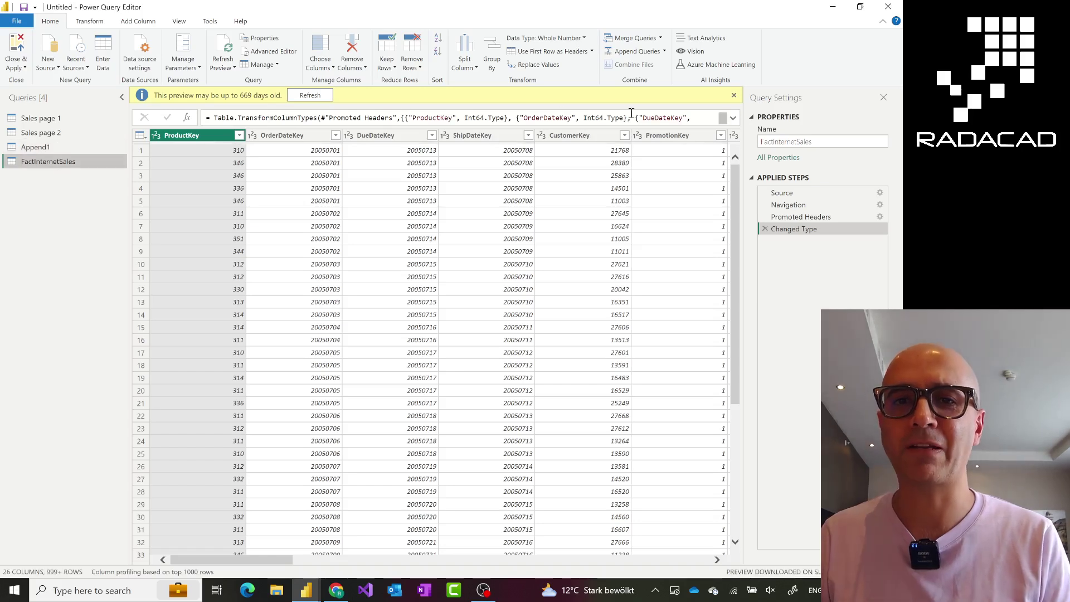
click(734, 97)
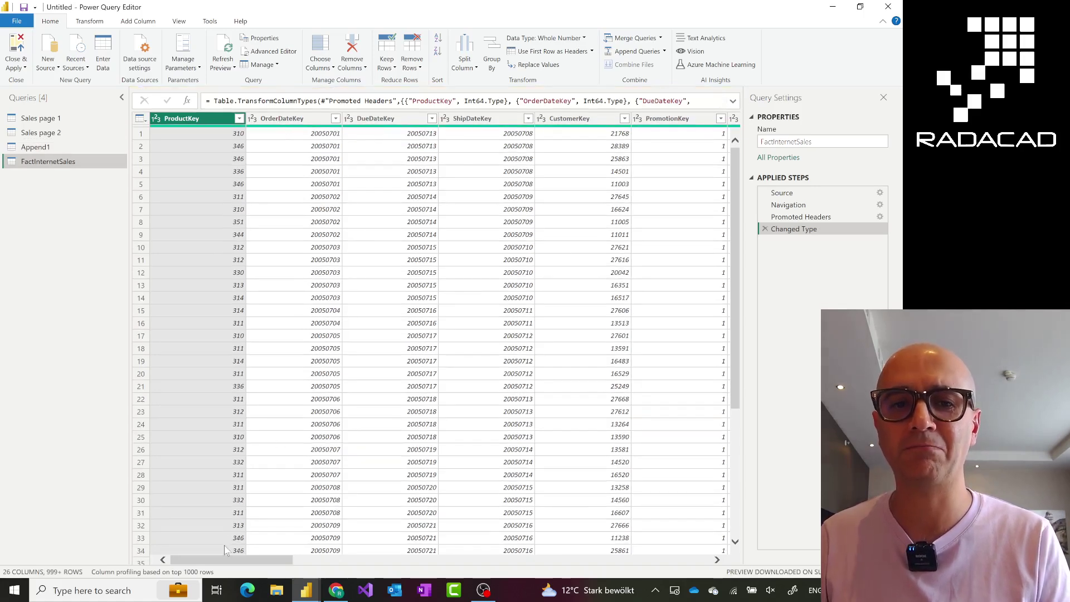
- Look across the columns of the FactInternetSales table, from the key columns to the sales and tax amounts
drag(220, 565, 184, 563)
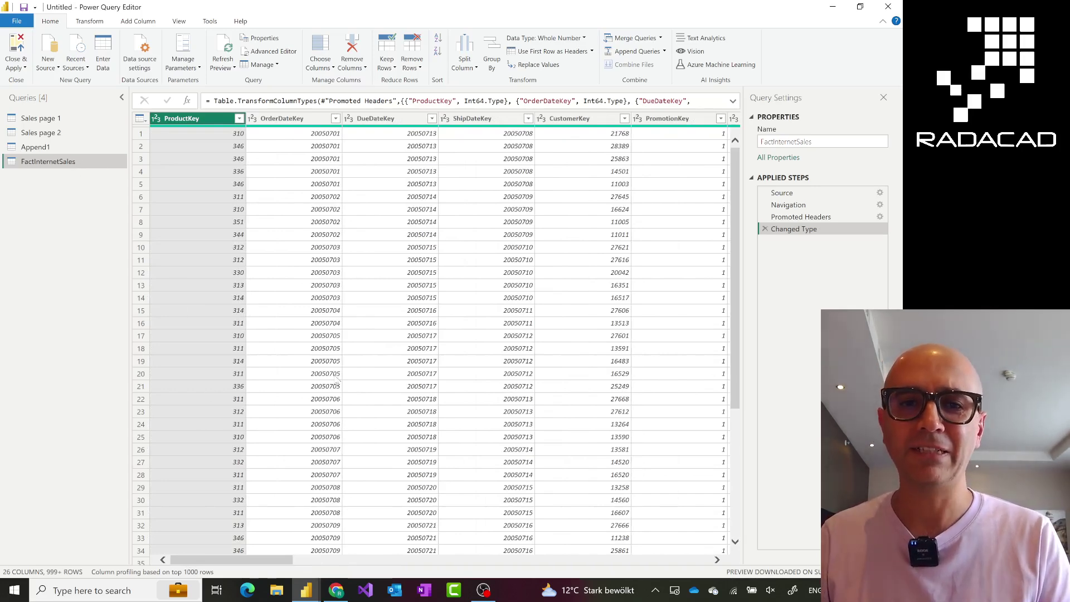
drag(250, 561, 547, 594)
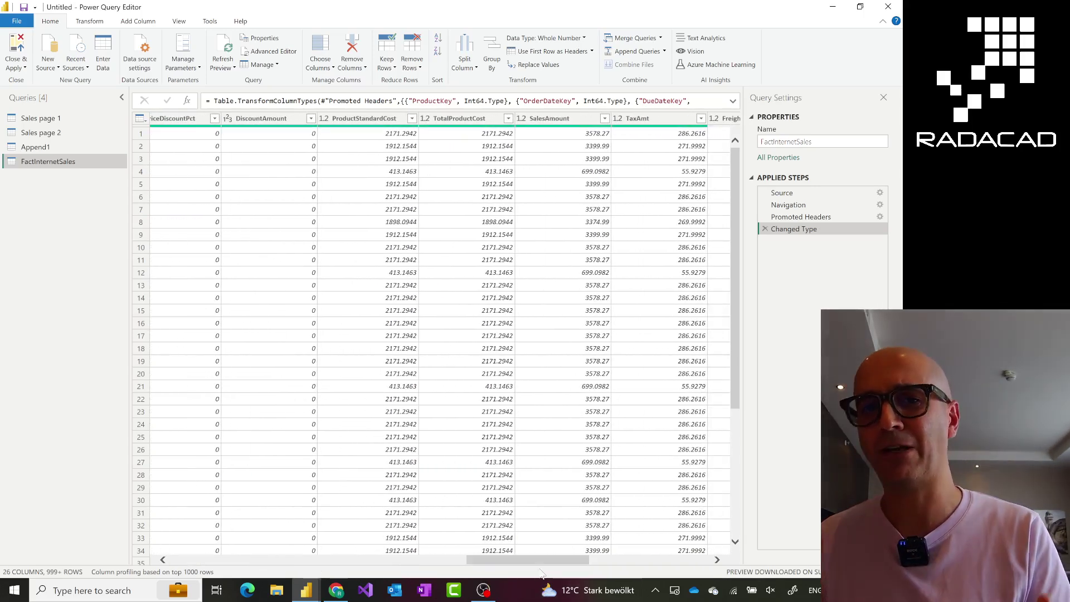
drag(507, 564, 207, 564)
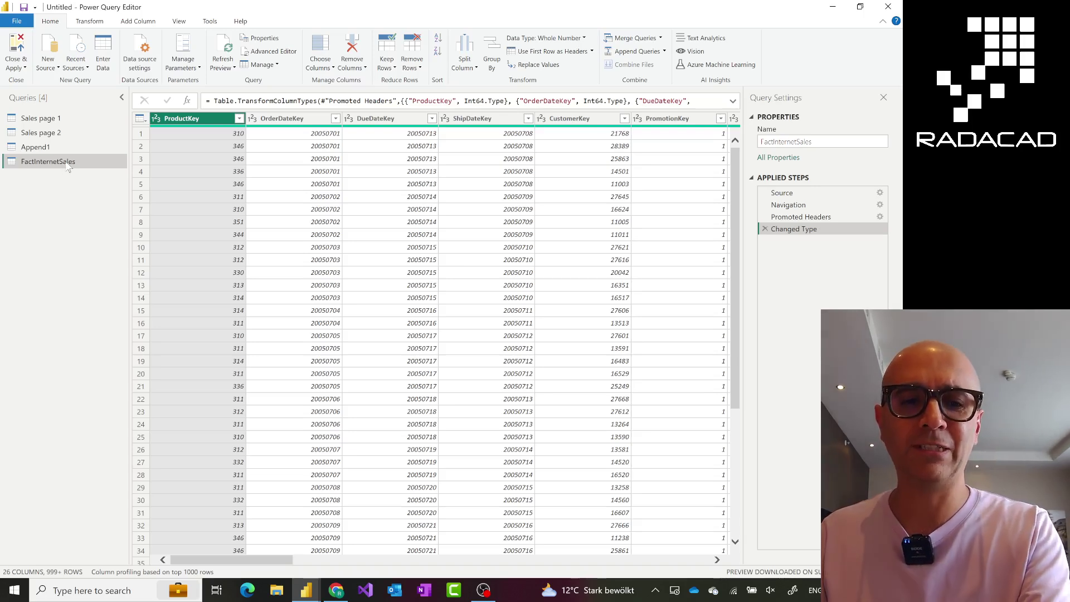
- Create a new query that references FactInternetSales
right_click(67, 168)
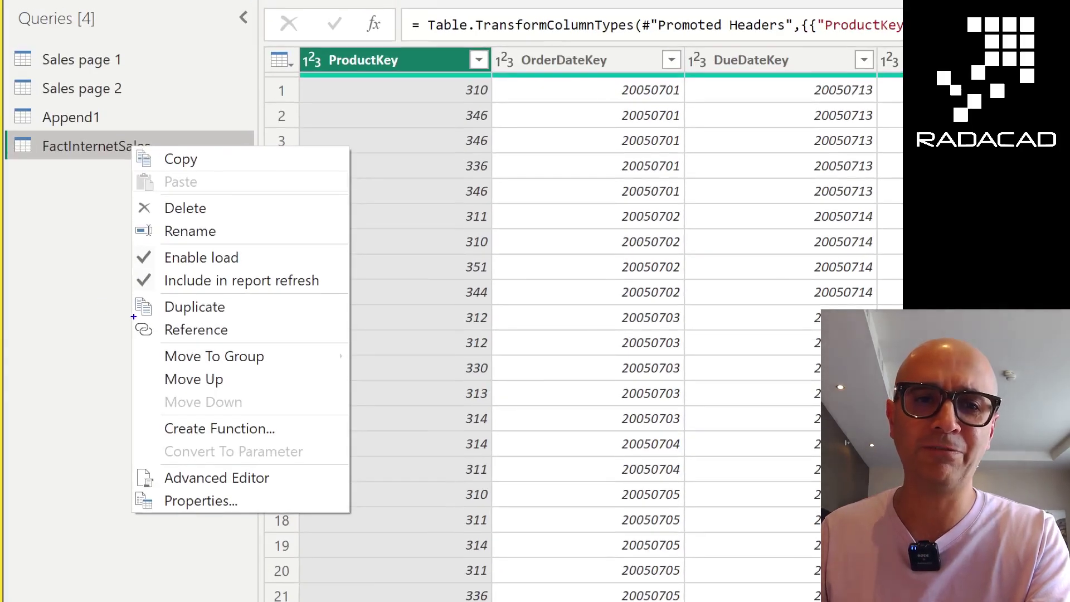
mouse_move(133, 316)
mouse_down()
mouse_move(263, 358)
mouse_move(257, 351)
mouse_up()
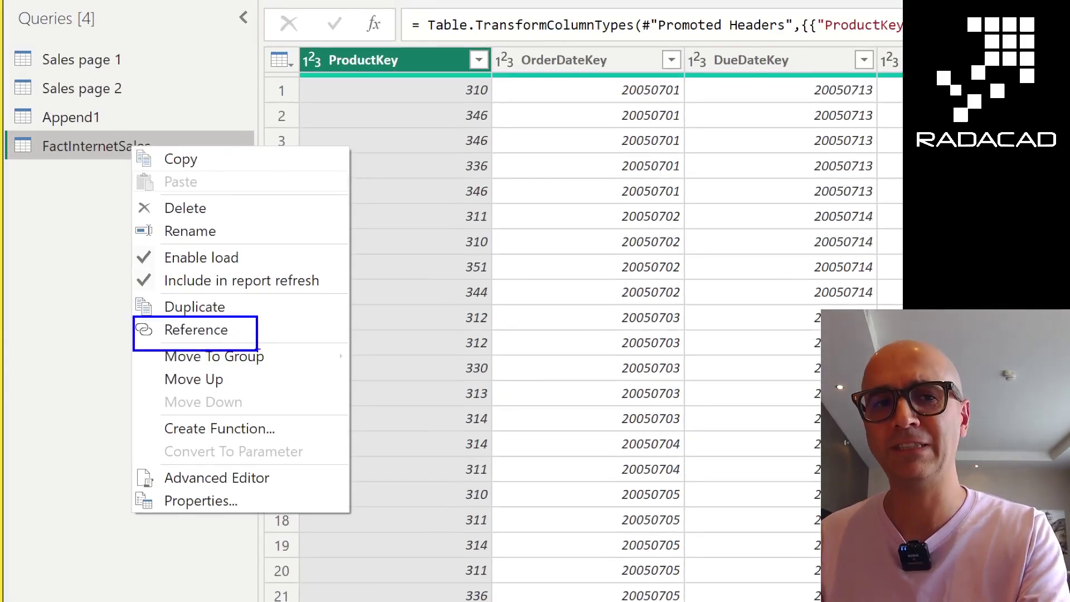
key(Escape)
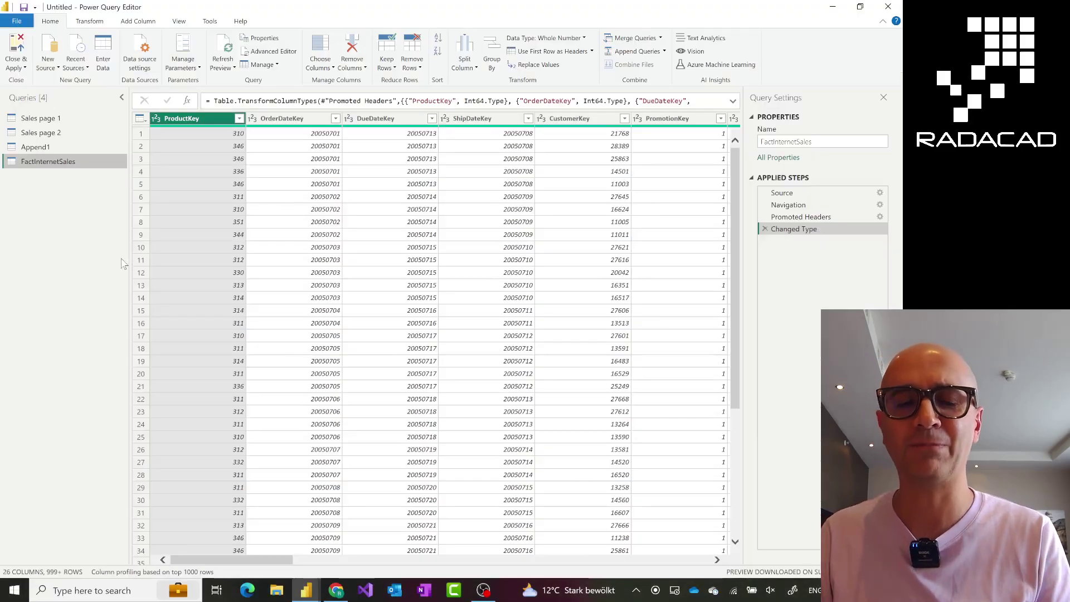
right_click(87, 162)
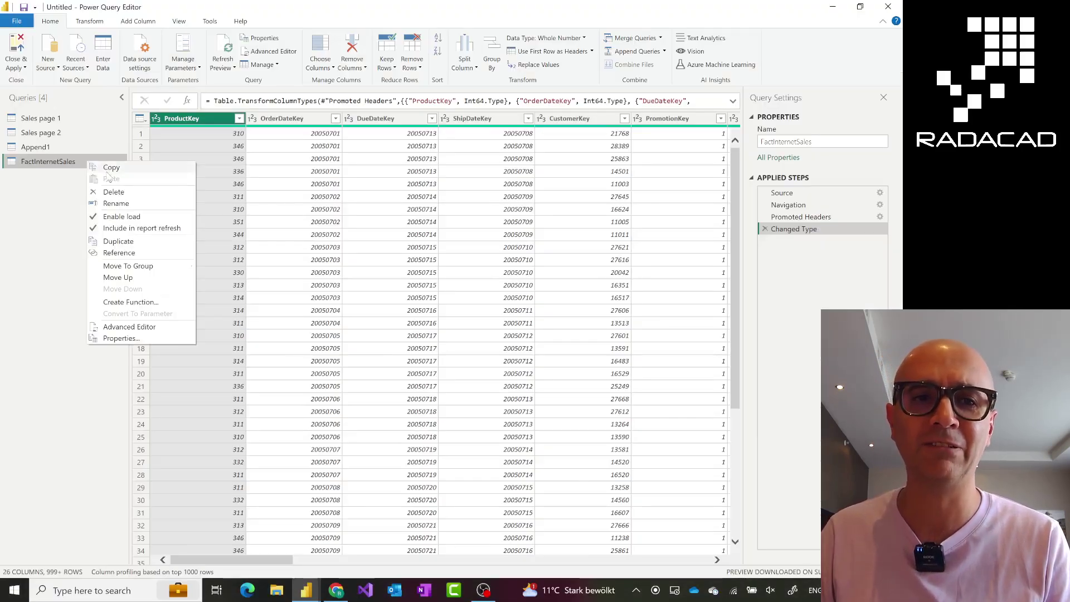
click(126, 255)
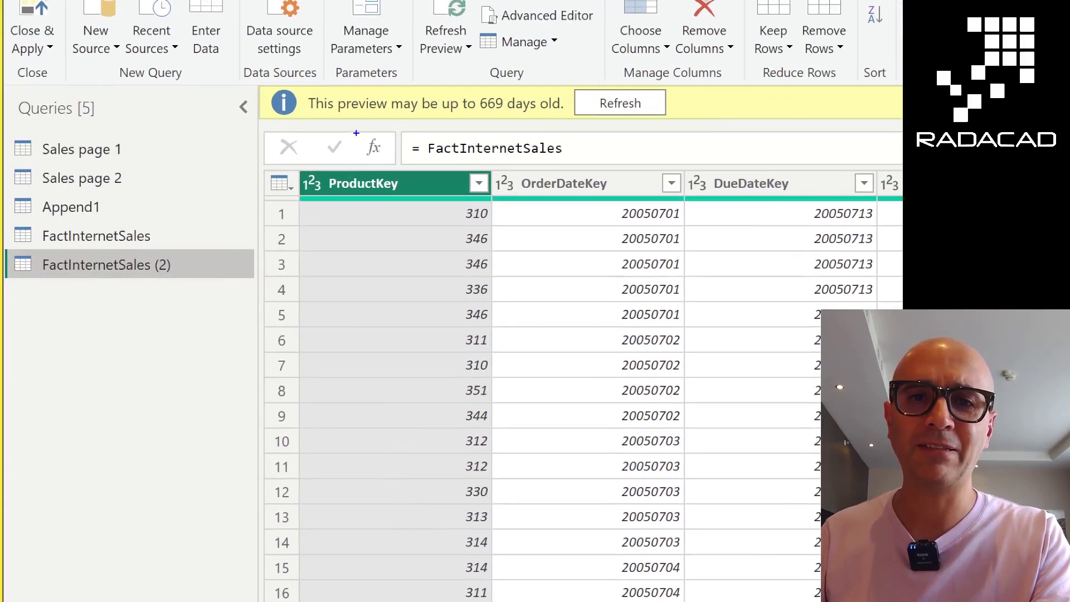
drag(356, 133, 575, 184)
mouse_move(364, 164)
mouse_down()
mouse_move(288, 179)
mouse_move(201, 224)
mouse_up()
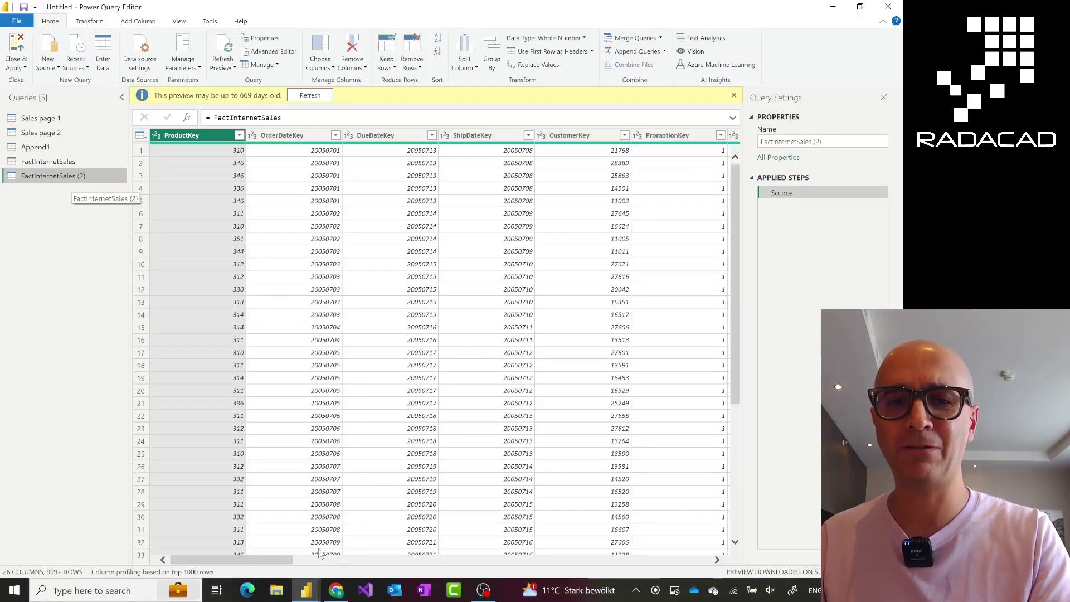
- Unpivot the CustomerKey and ProductKey columns in the query that references FactInternetSales
drag(287, 560, 304, 580)
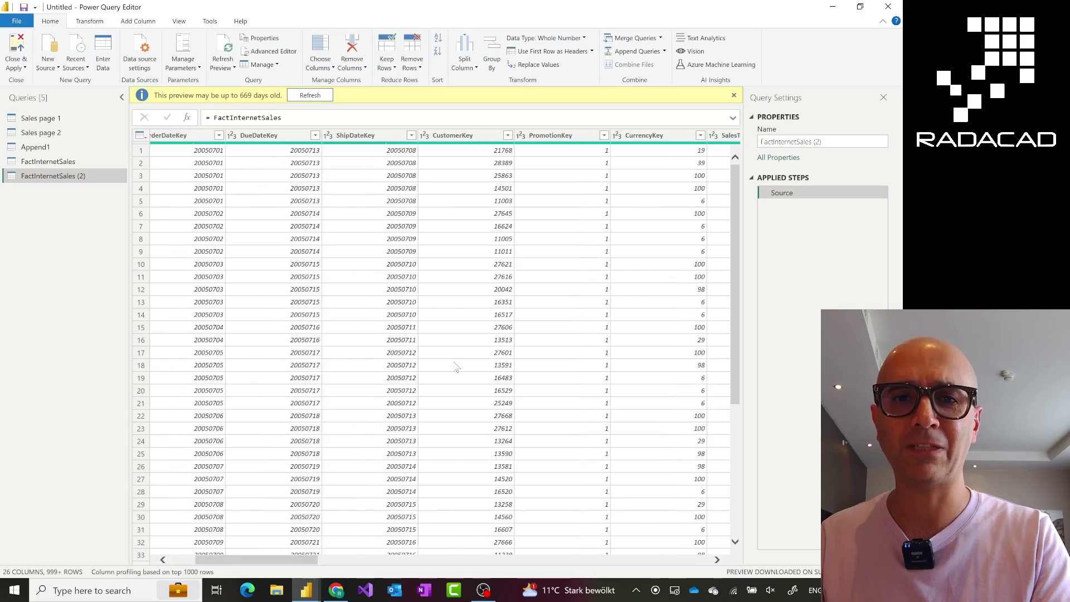
click(481, 136)
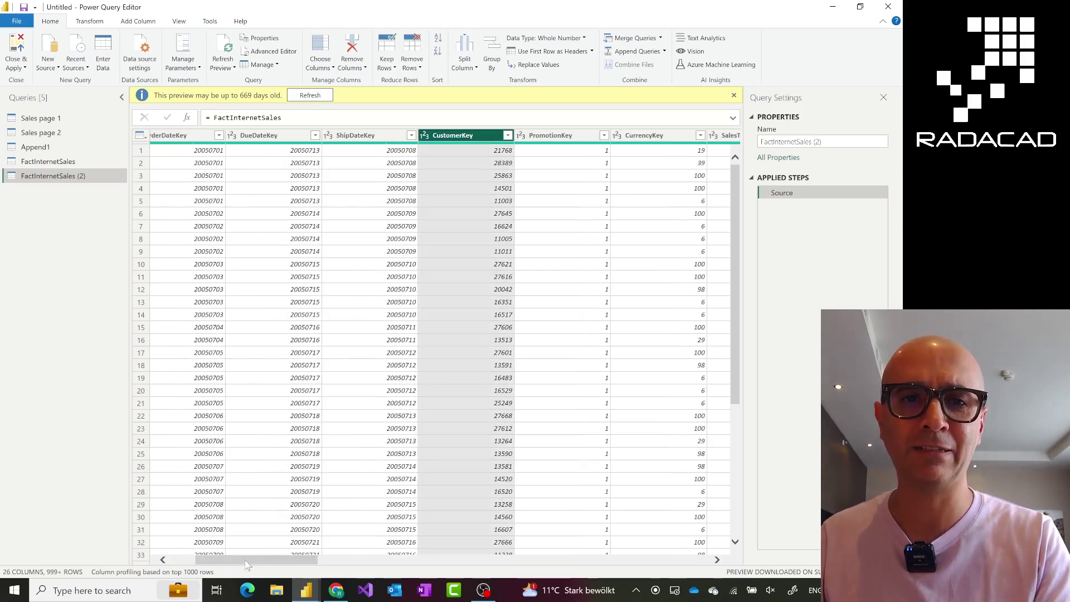
drag(248, 564, 211, 565)
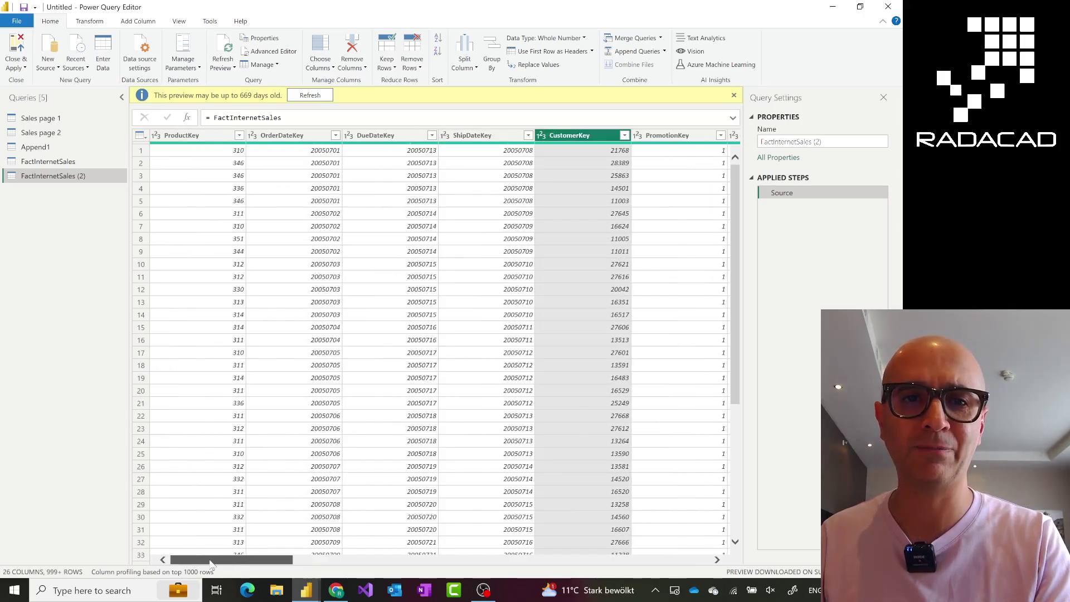
ctrl+click(219, 137)
right_click(220, 141)
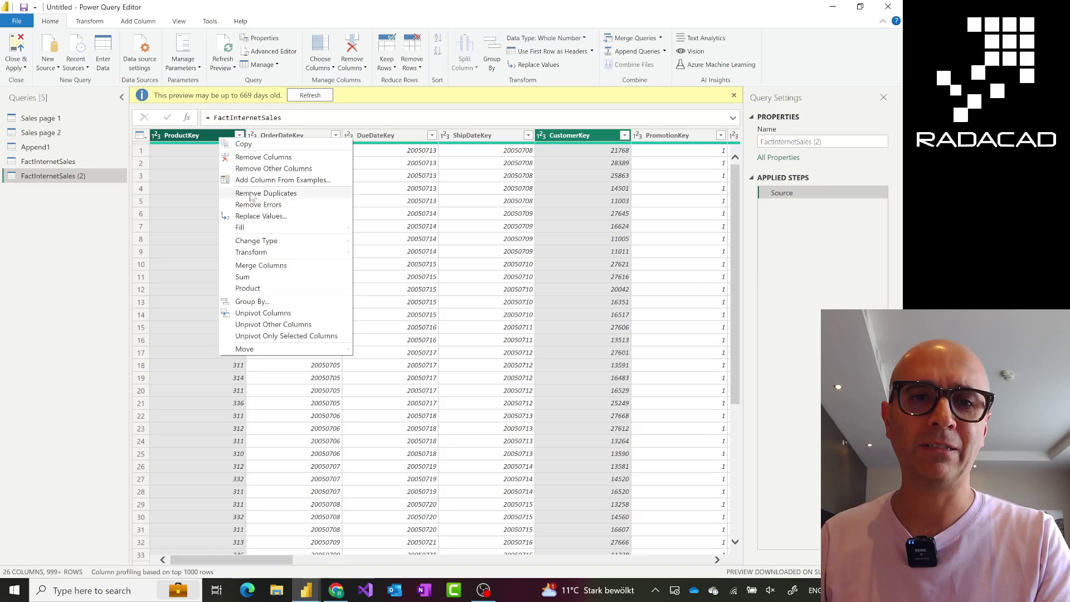
click(262, 313)
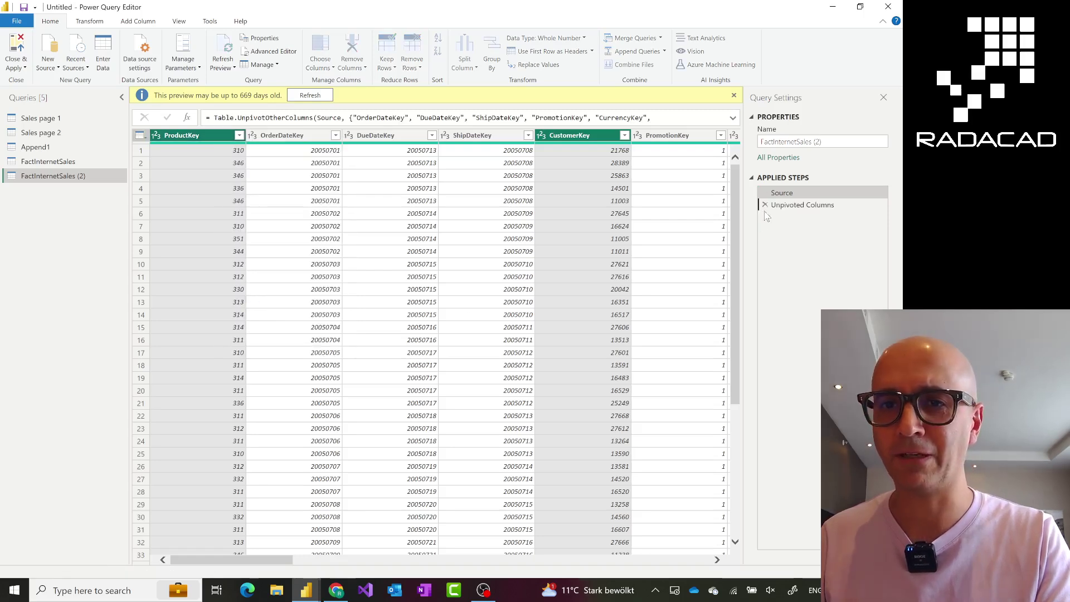
- Delete the Unpivoted Columns step from the FactInternetSales (2) query
click(765, 205)
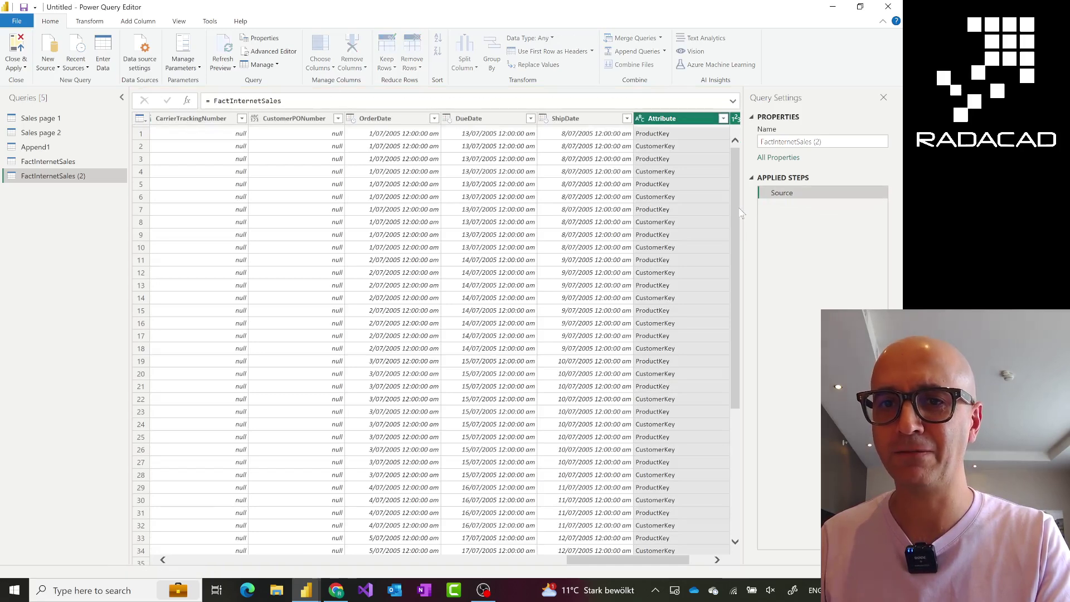
click(280, 561)
drag(262, 561, 170, 560)
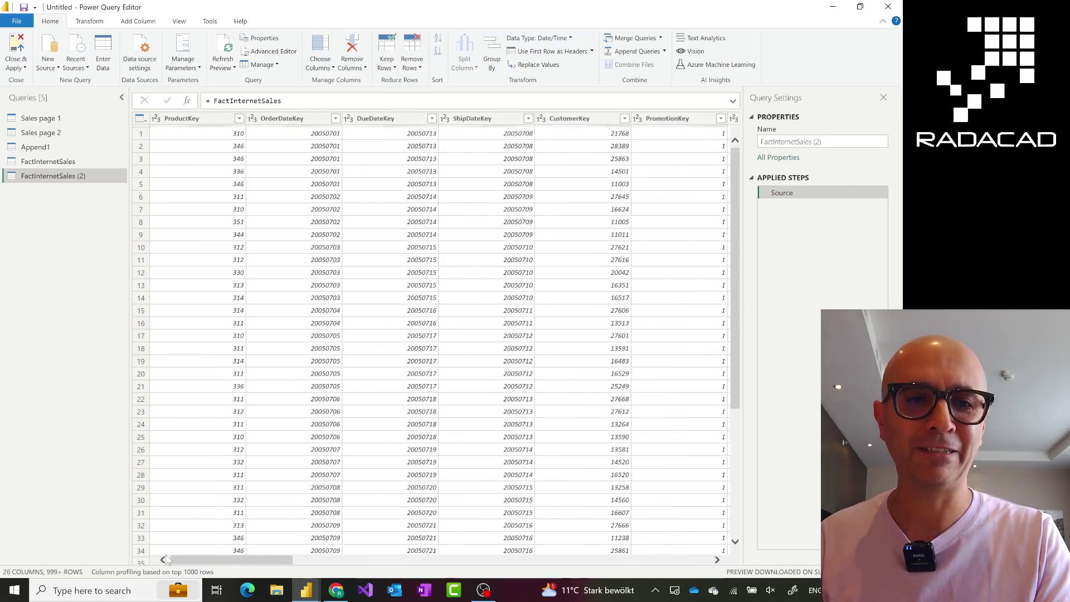
- Group FactInternetSales (2) by ProductKey and CustomerKey, with a row count named Count and a sum of SalesAmount named Sales
click(219, 120)
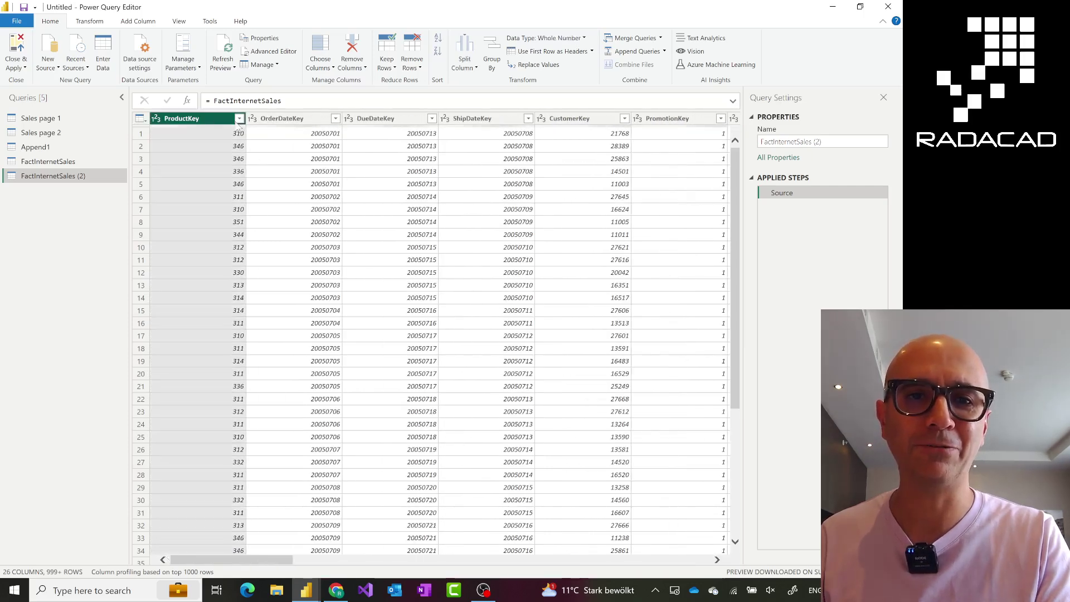
ctrl+click(596, 120)
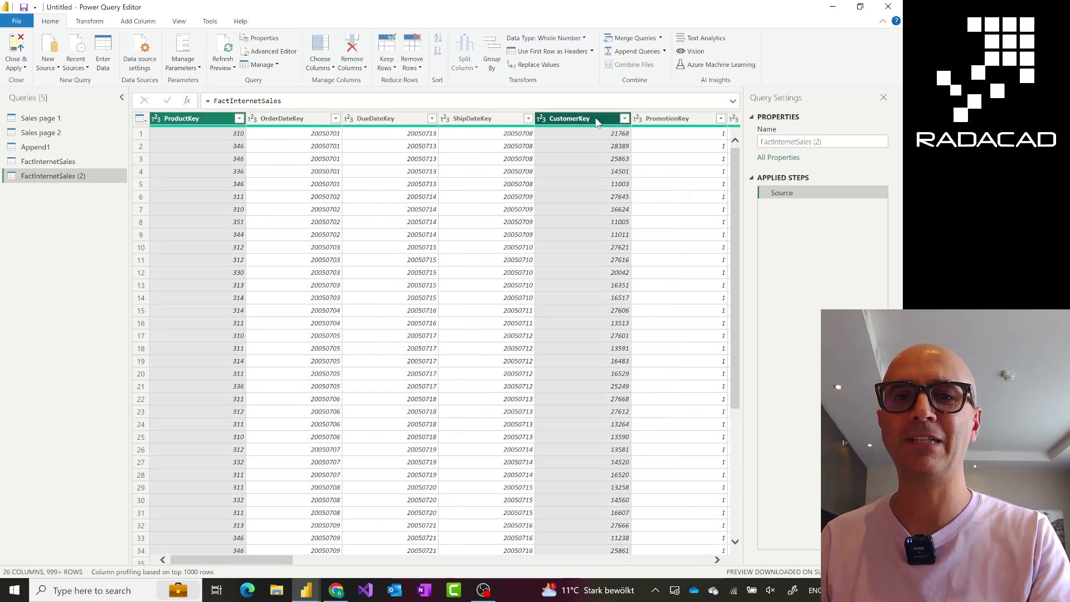
right_click(596, 121)
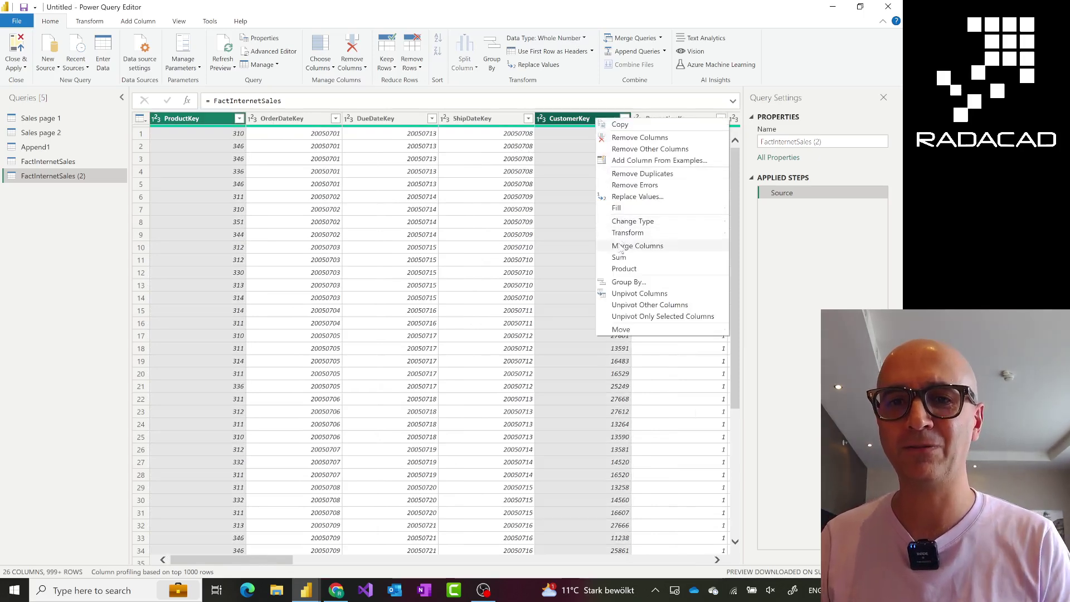
click(625, 283)
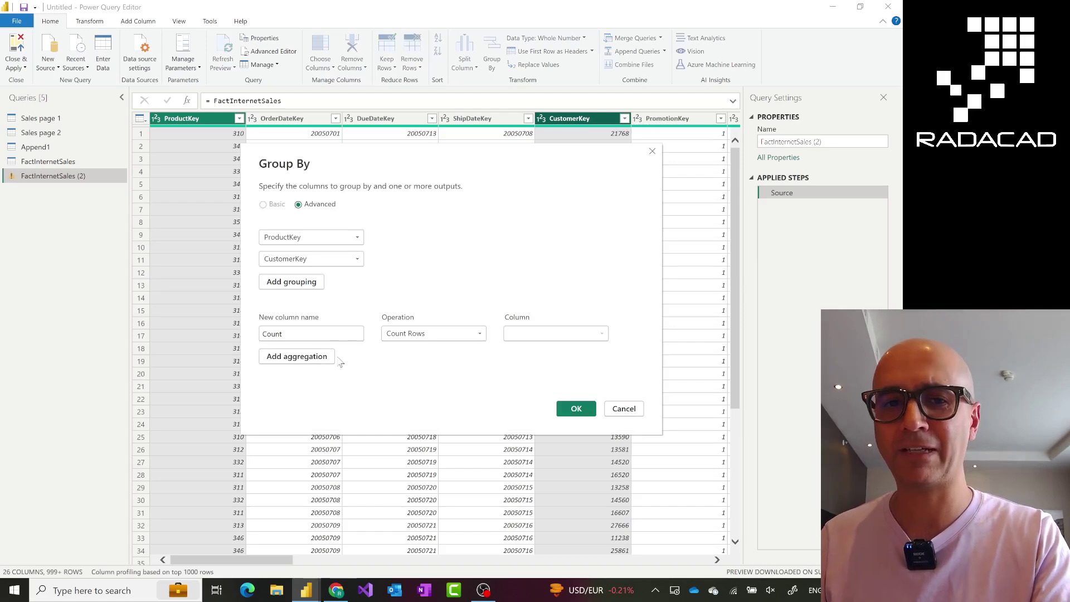
click(312, 357)
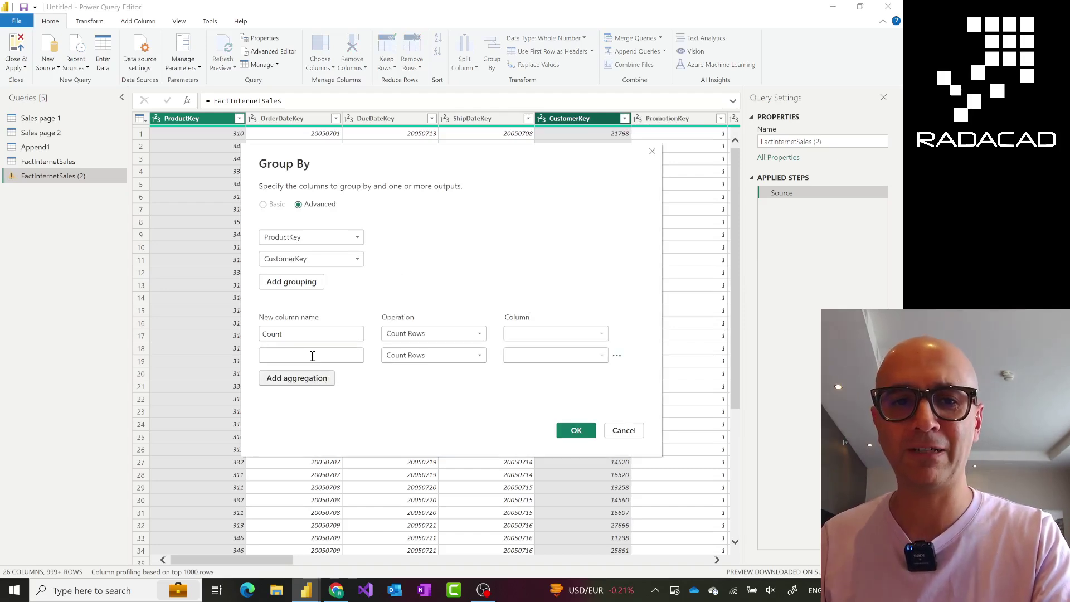
click(415, 360)
click(417, 370)
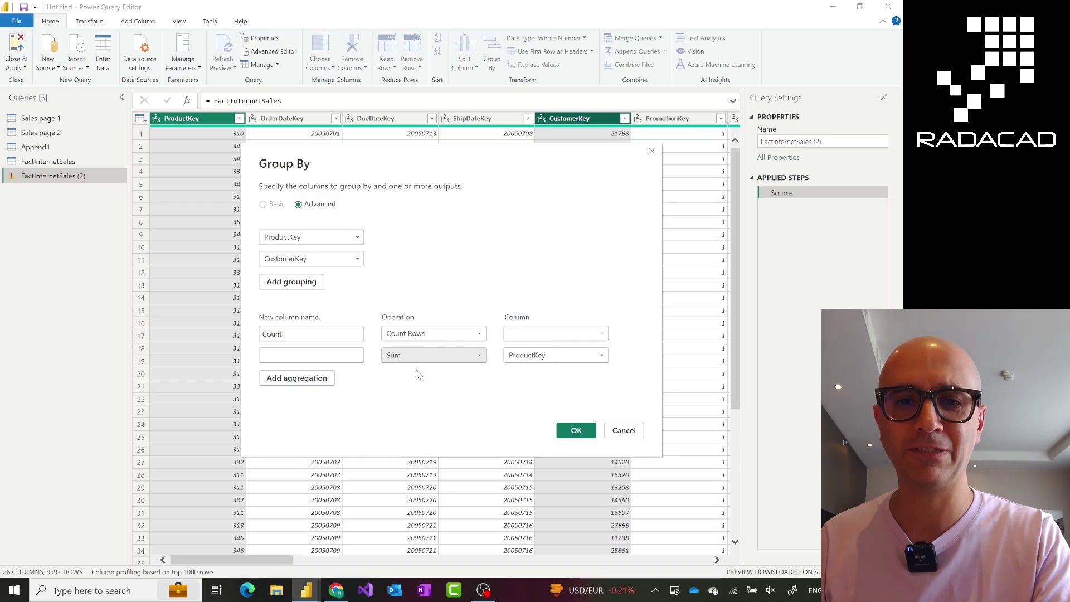
click(543, 357)
click(544, 329)
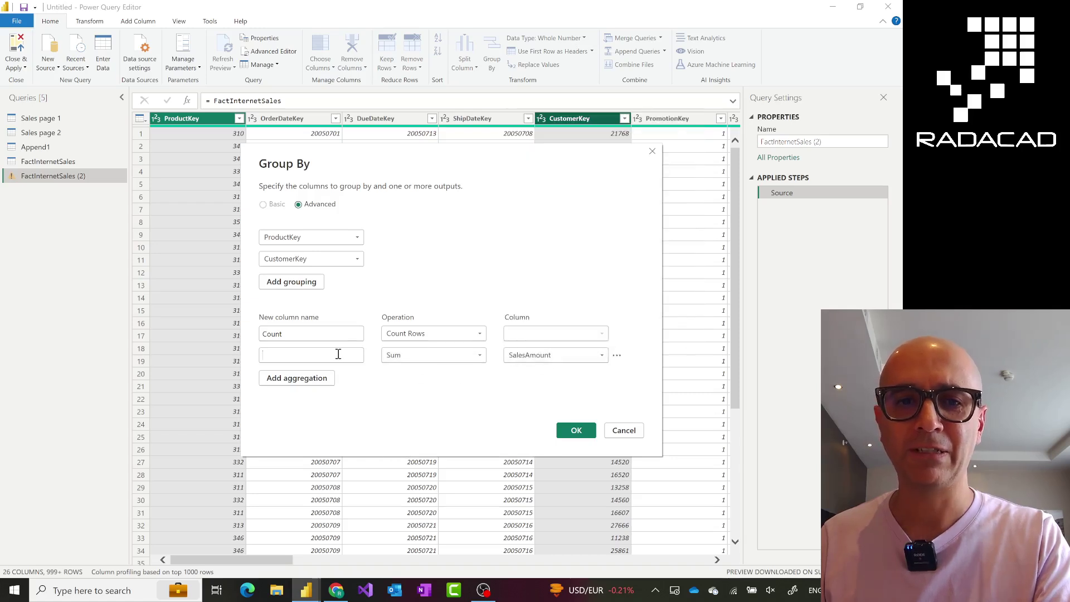
click(364, 351)
text(Sales)
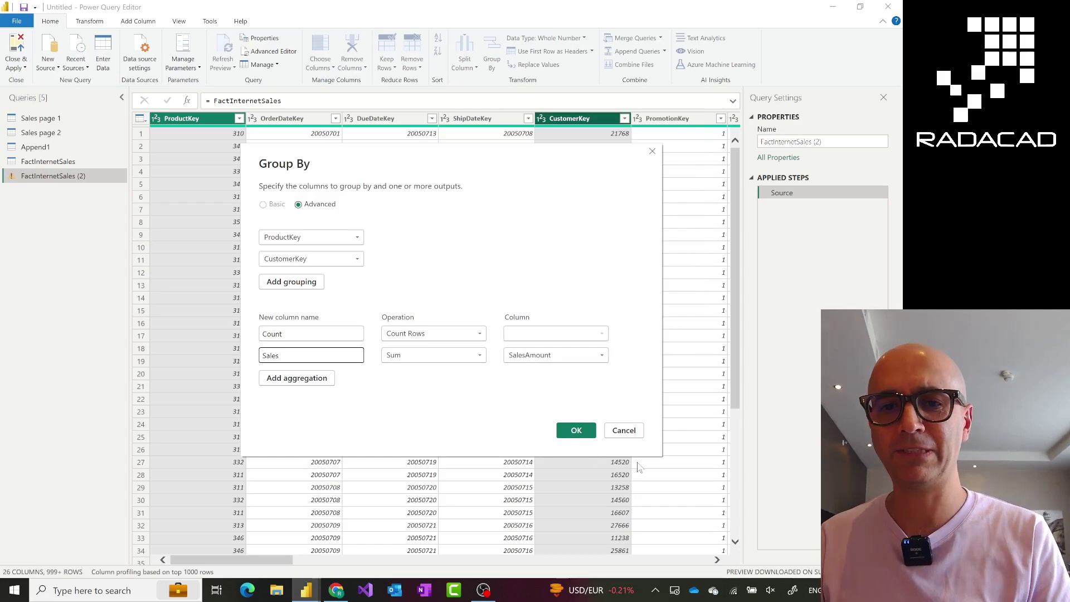
click(577, 430)
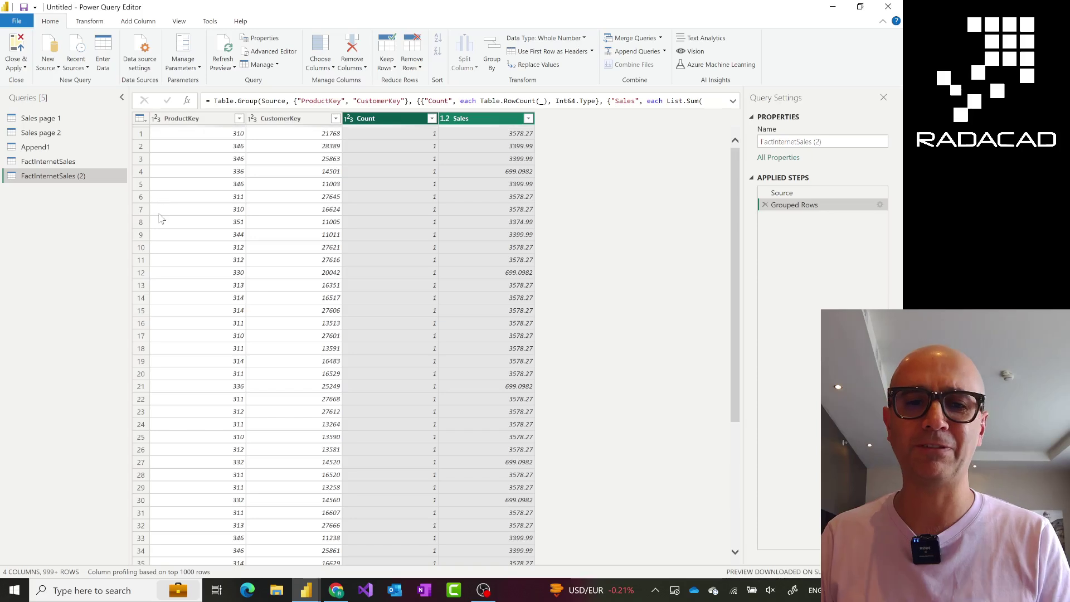
- Rename the FactInternetSales (2) query to Sales Agg
double_click(51, 177)
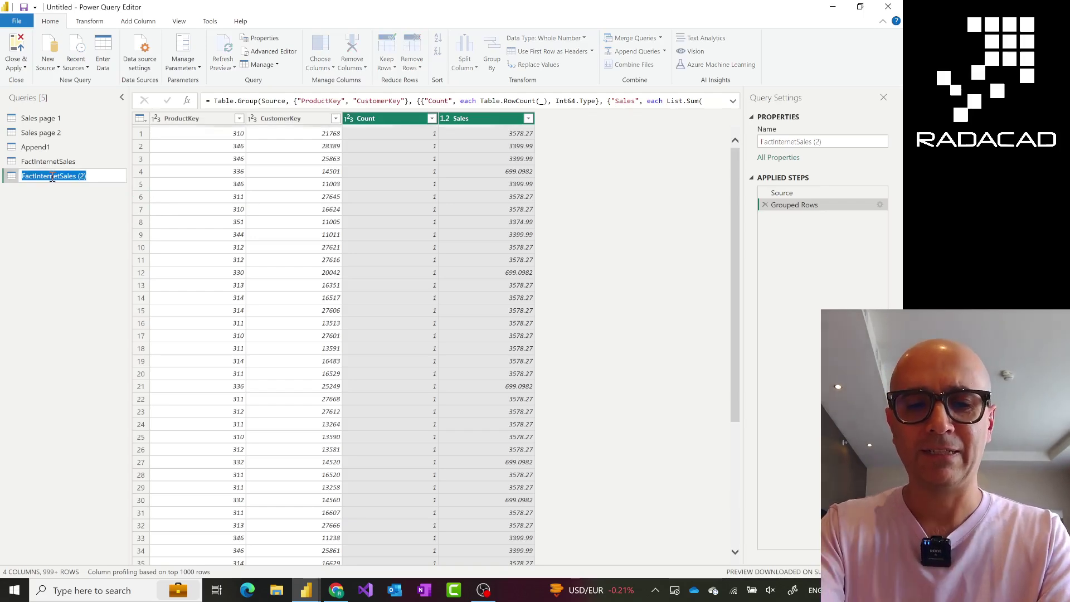
text(Sales Agg)
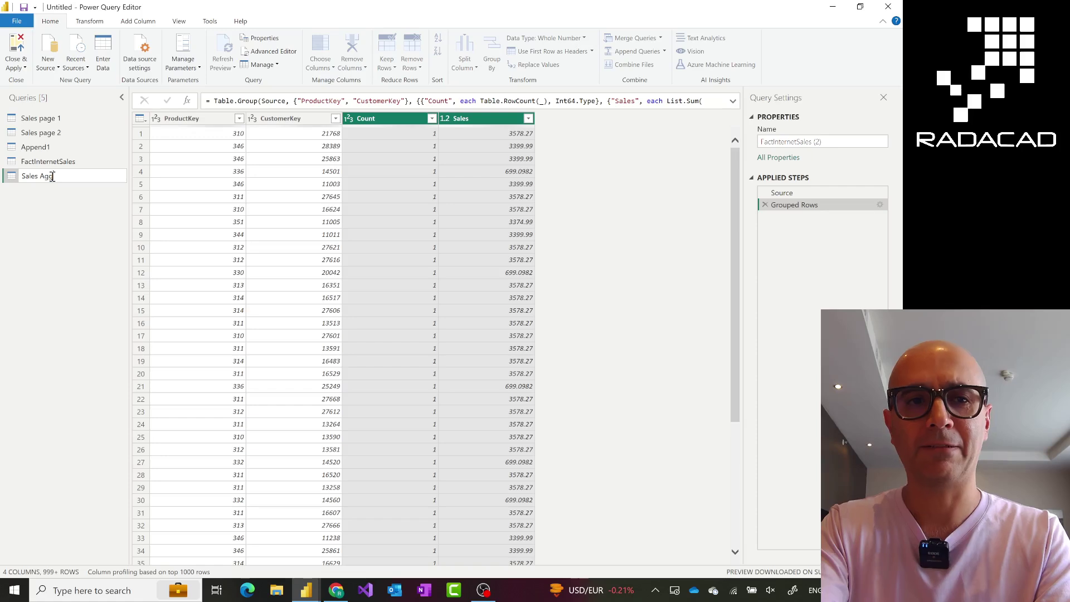
key(Return)
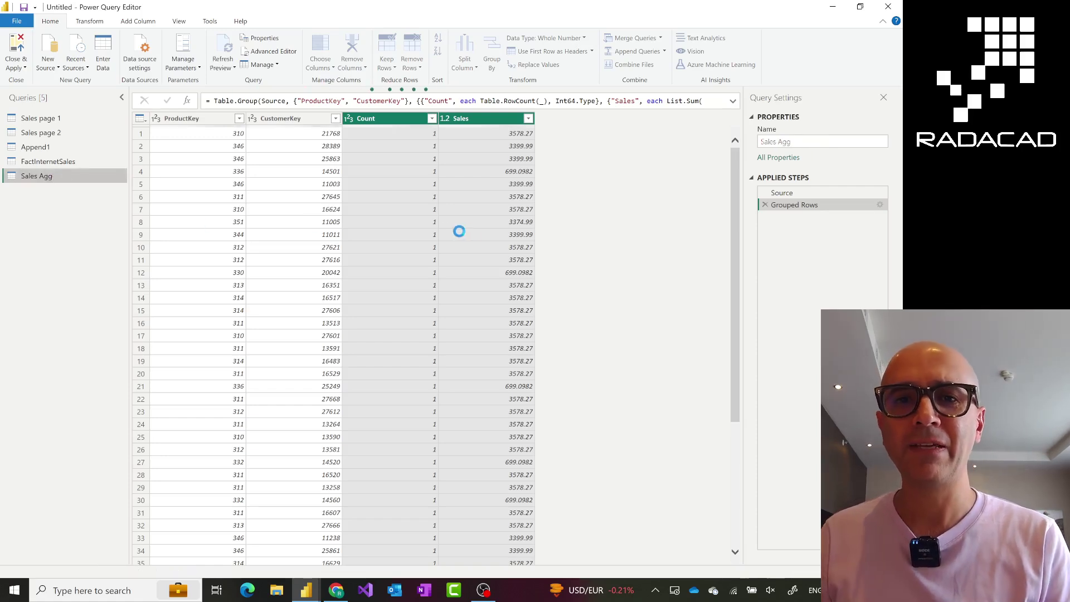
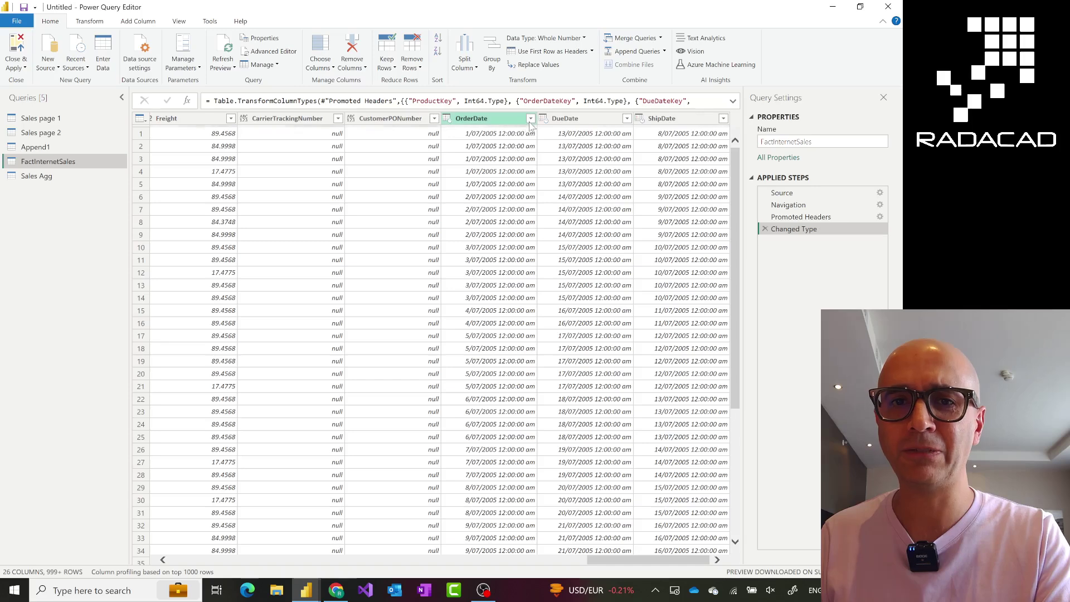
- Set up a Between filter on the OrderDate column of FactInternetSales, with 8/09/2006 as the after-or-equal date
click(531, 119)
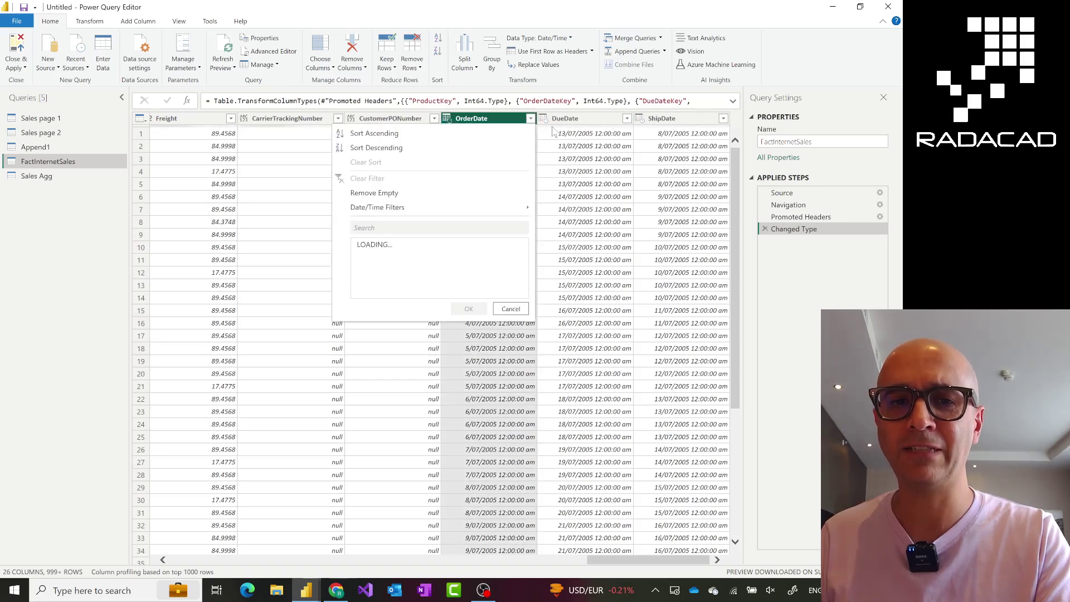
mouse_move(396, 212)
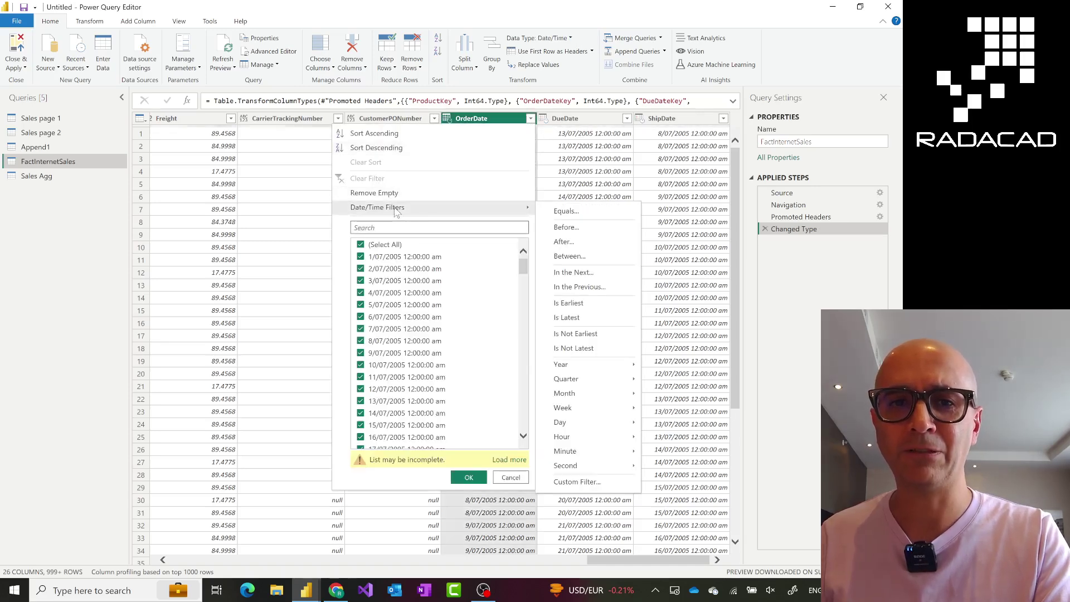
click(569, 256)
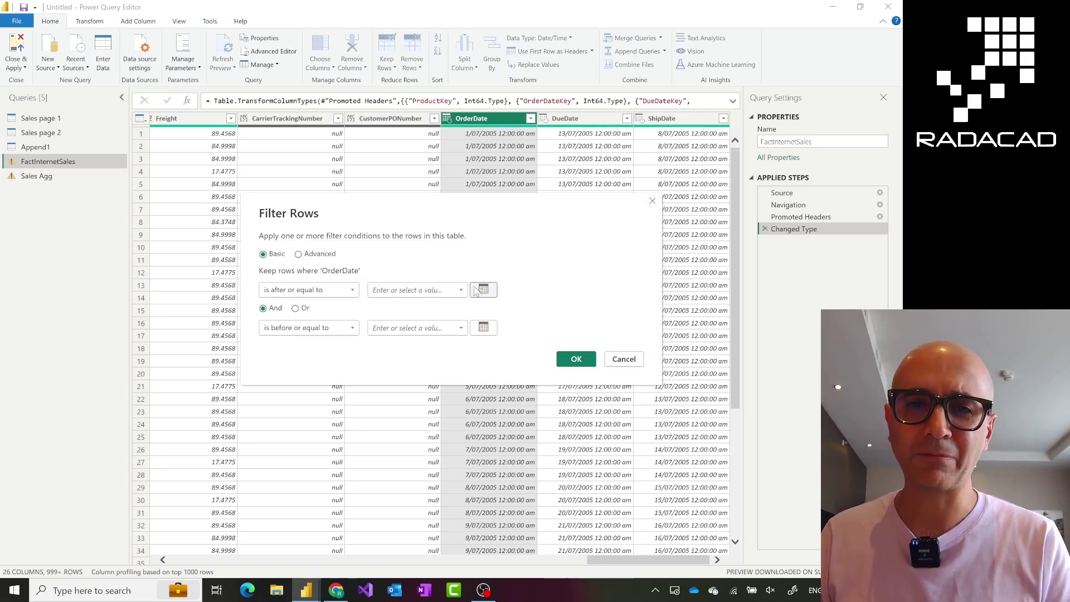
click(482, 292)
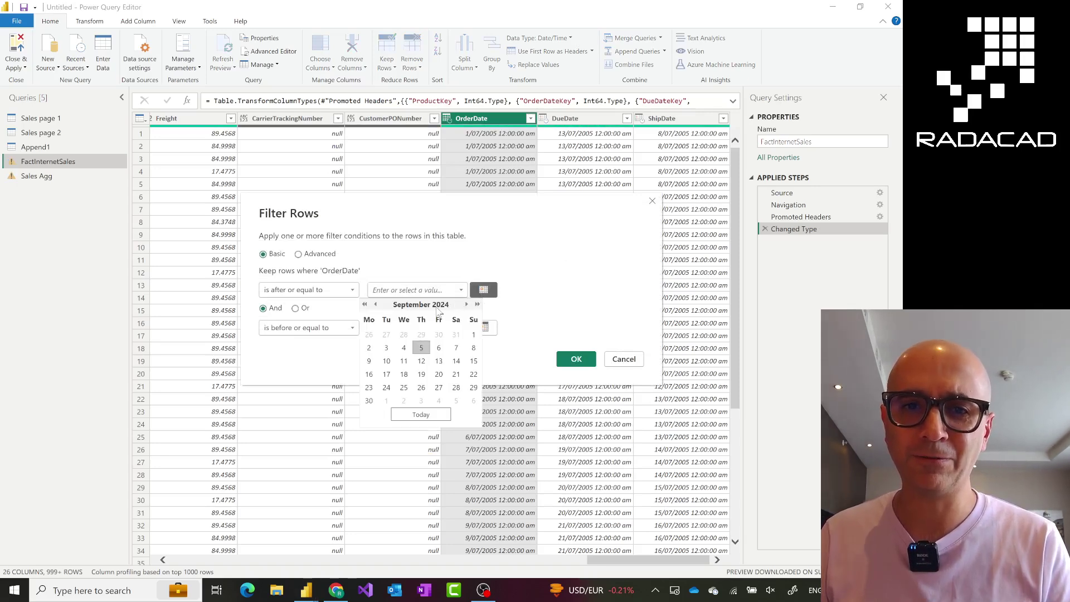
click(366, 305)
click(366, 304)
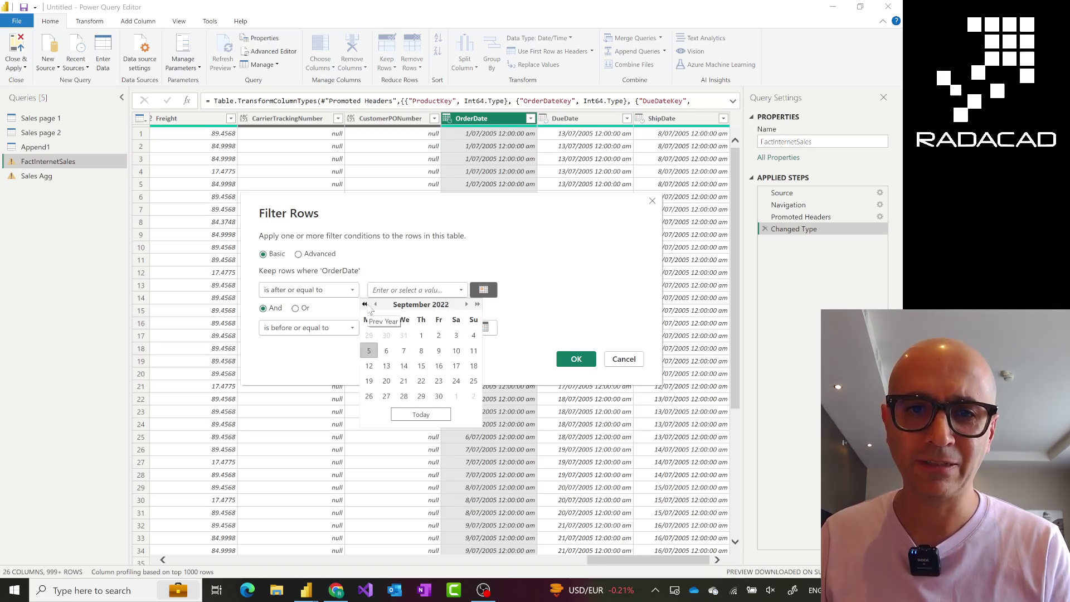
click(366, 304)
click(366, 305)
click(365, 305)
click(365, 305)
click(365, 304)
click(365, 305)
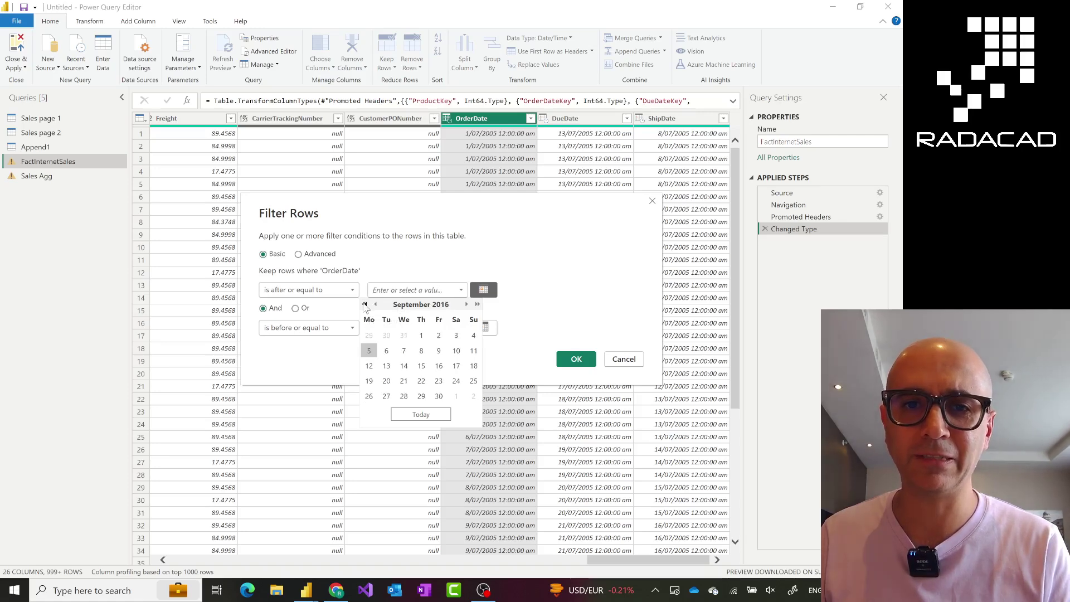
click(365, 304)
click(366, 304)
click(365, 304)
click(365, 305)
click(365, 305)
click(365, 304)
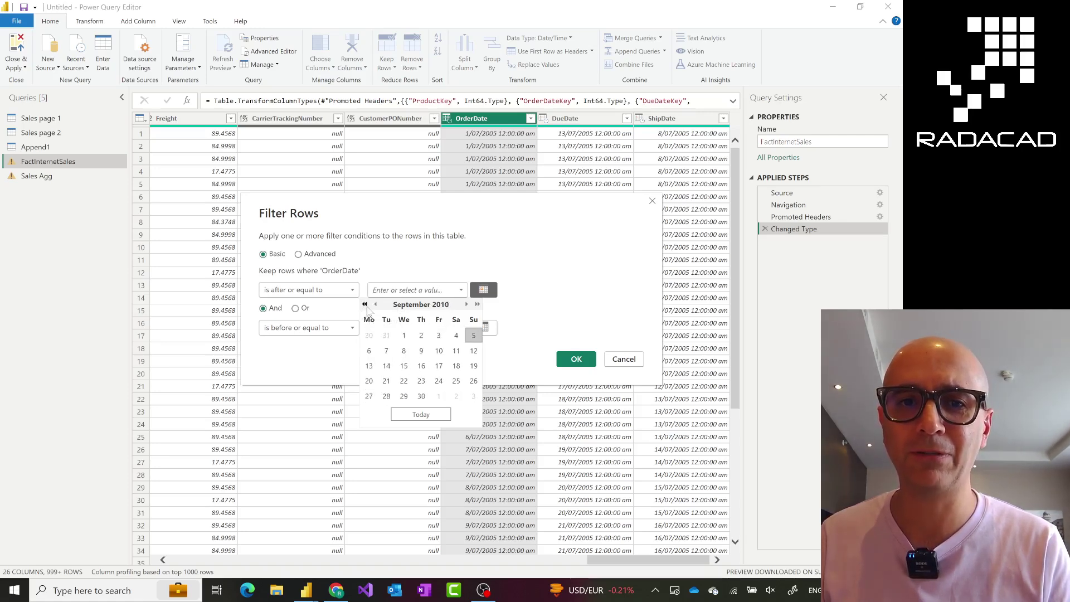
click(365, 304)
click(365, 304)
click(365, 305)
click(366, 305)
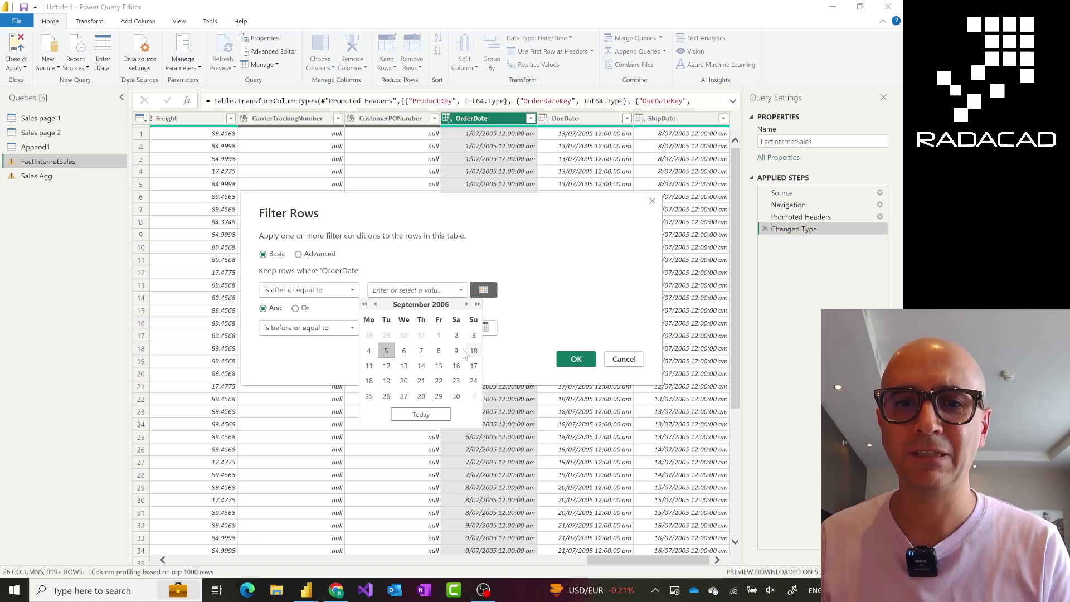
click(443, 352)
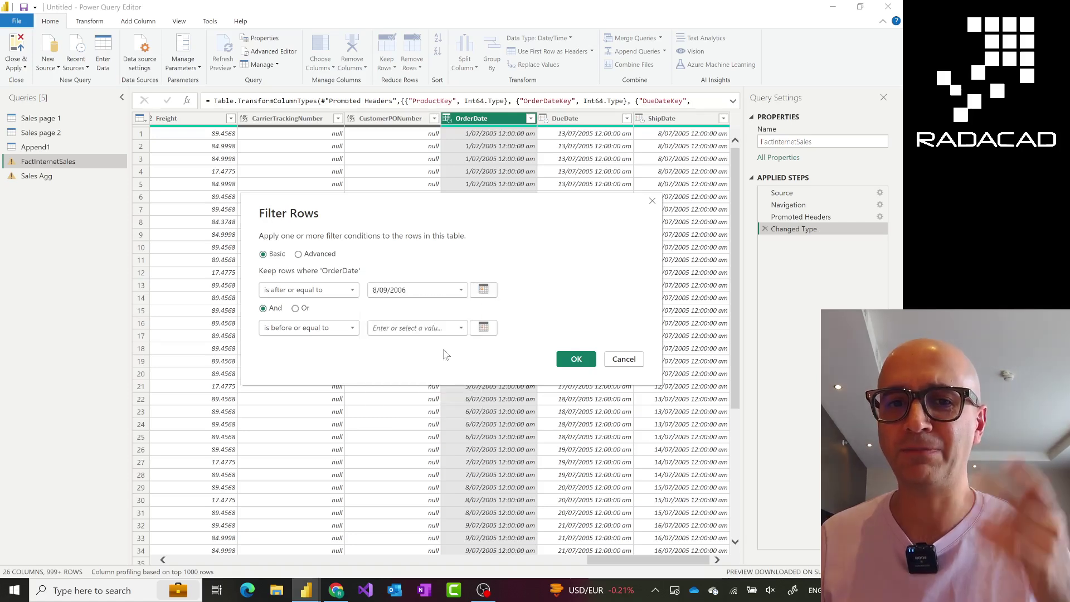
- Set the before-or-equal date of the OrderDate filter to 18/09/2009 and apply the filter
click(484, 329)
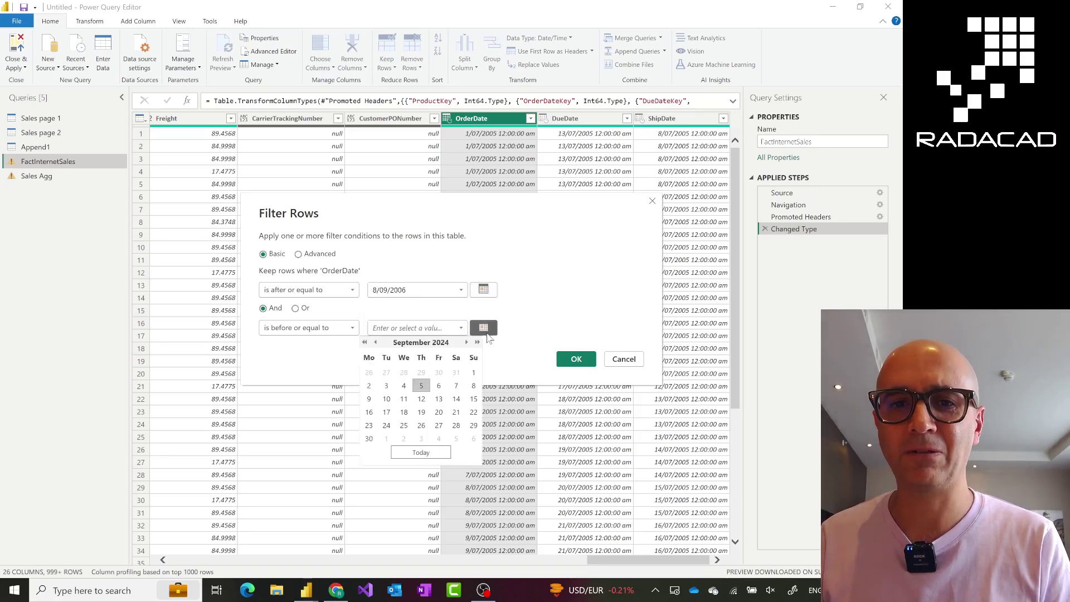
click(365, 342)
click(365, 342)
click(365, 342)
click(366, 342)
click(365, 343)
click(365, 343)
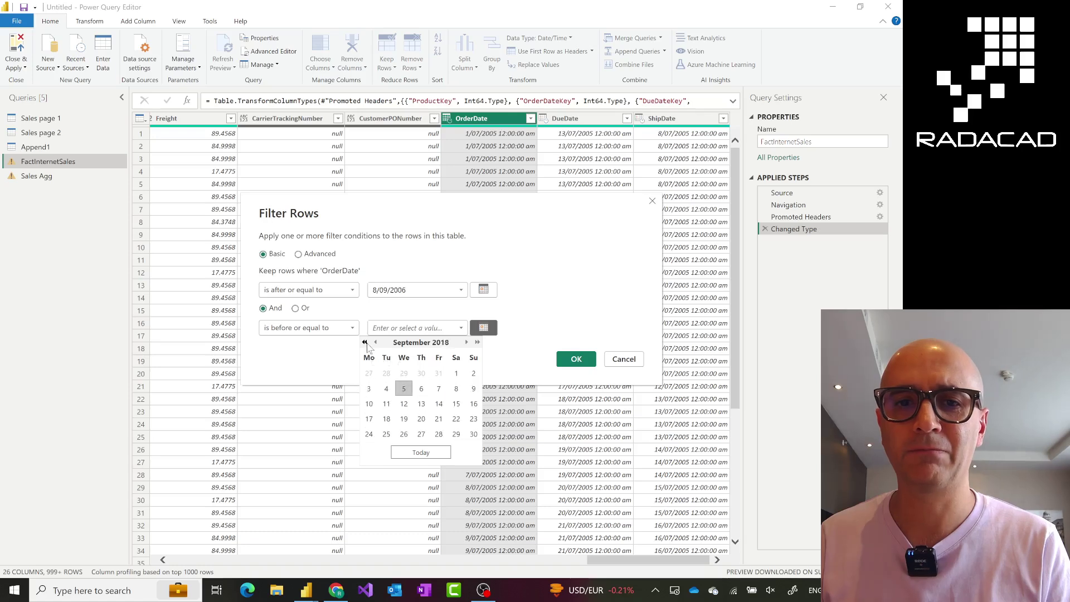
click(365, 342)
click(365, 343)
click(365, 342)
click(365, 342)
click(365, 343)
click(365, 343)
click(365, 342)
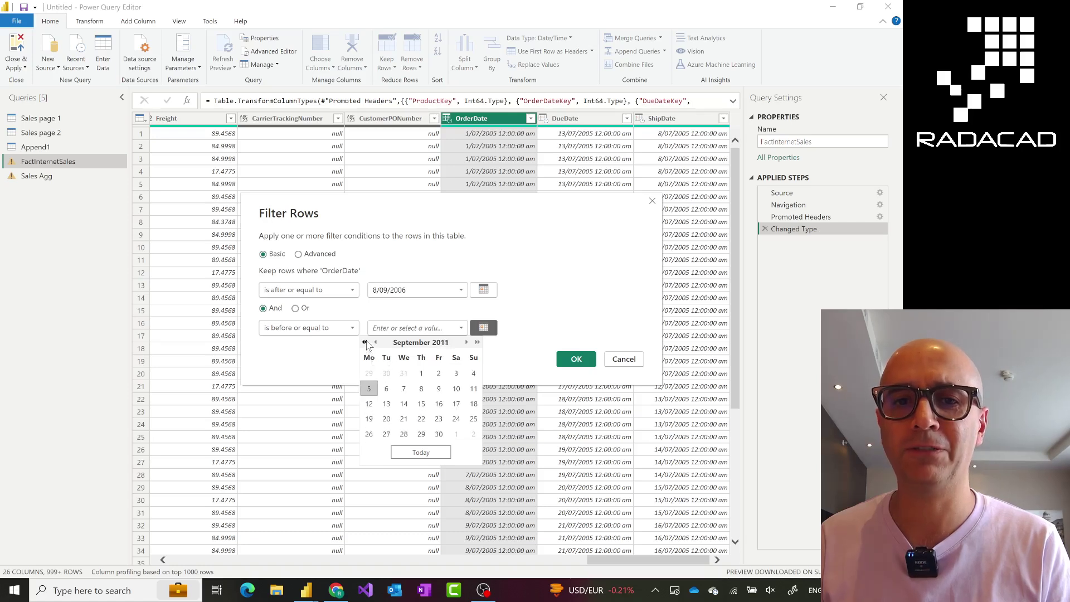
click(366, 343)
click(365, 342)
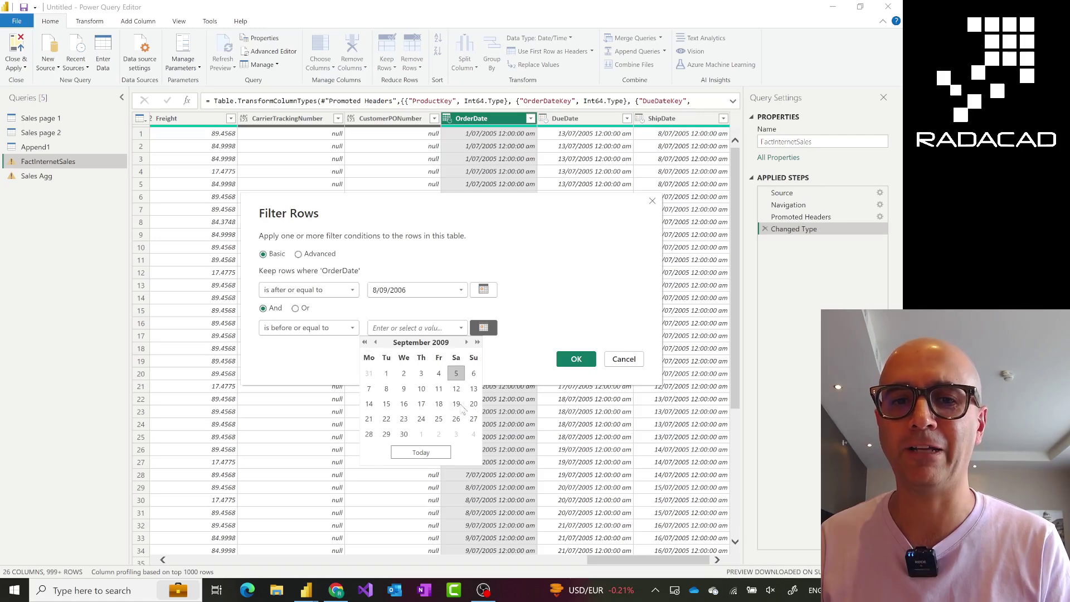
click(440, 404)
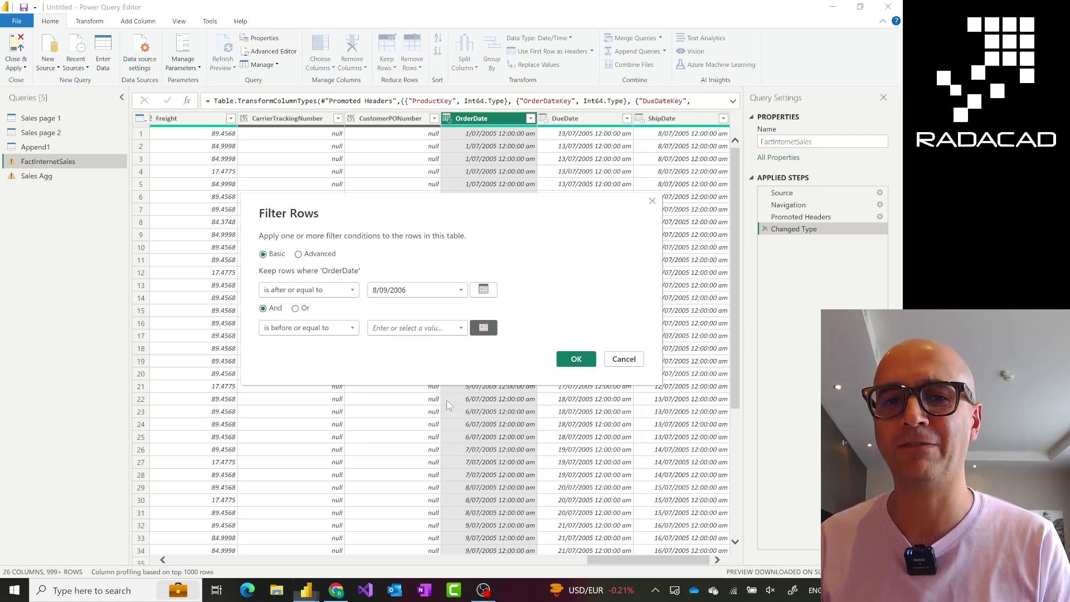
click(571, 365)
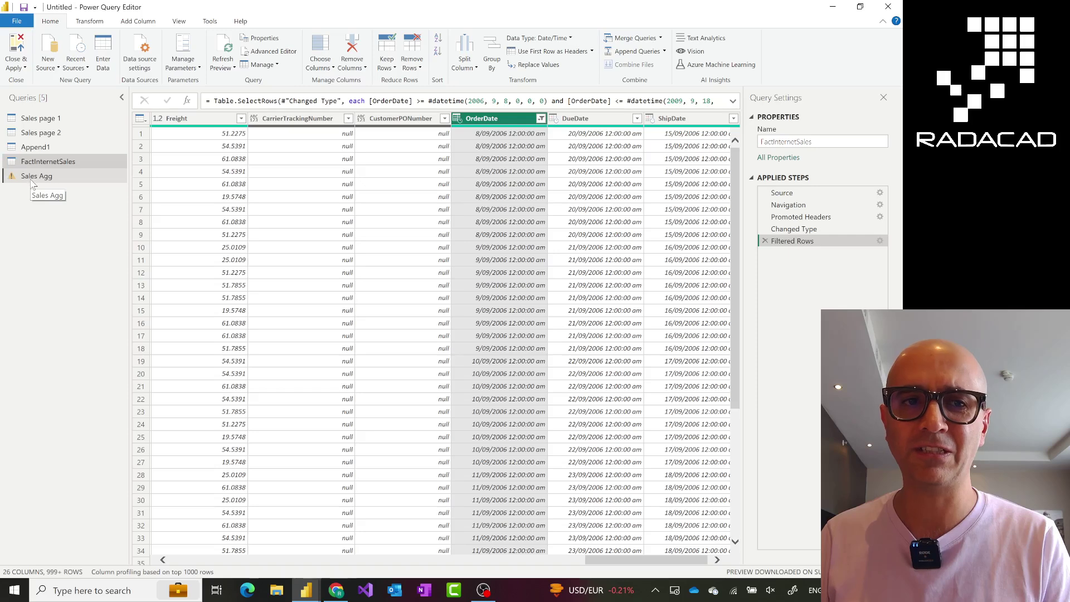
- Check the grouped data in the Sales Agg query and open the query dependencies diagram
click(33, 176)
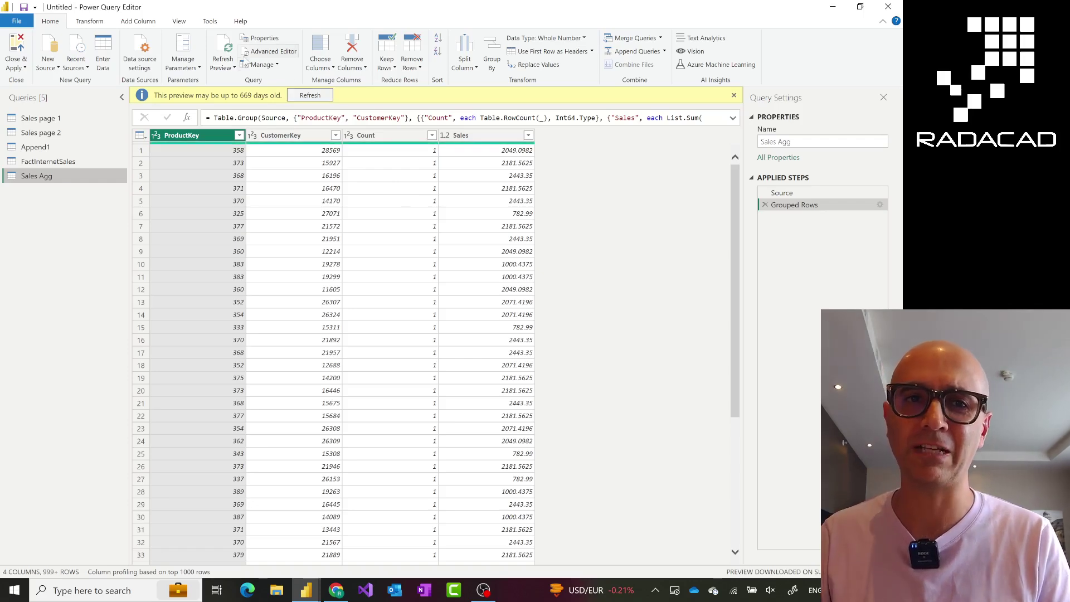
click(179, 21)
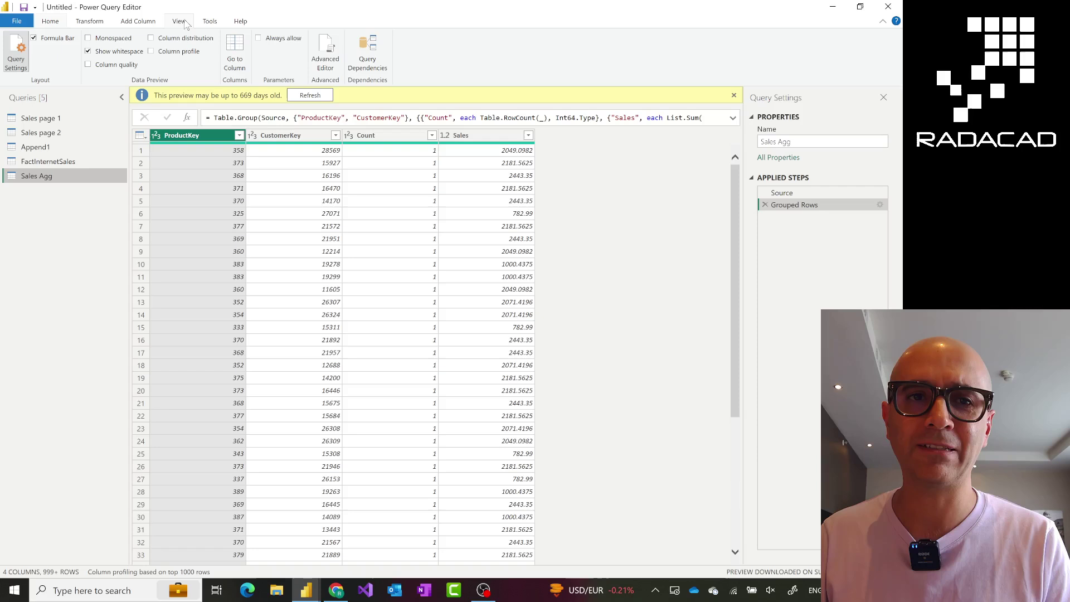
click(374, 63)
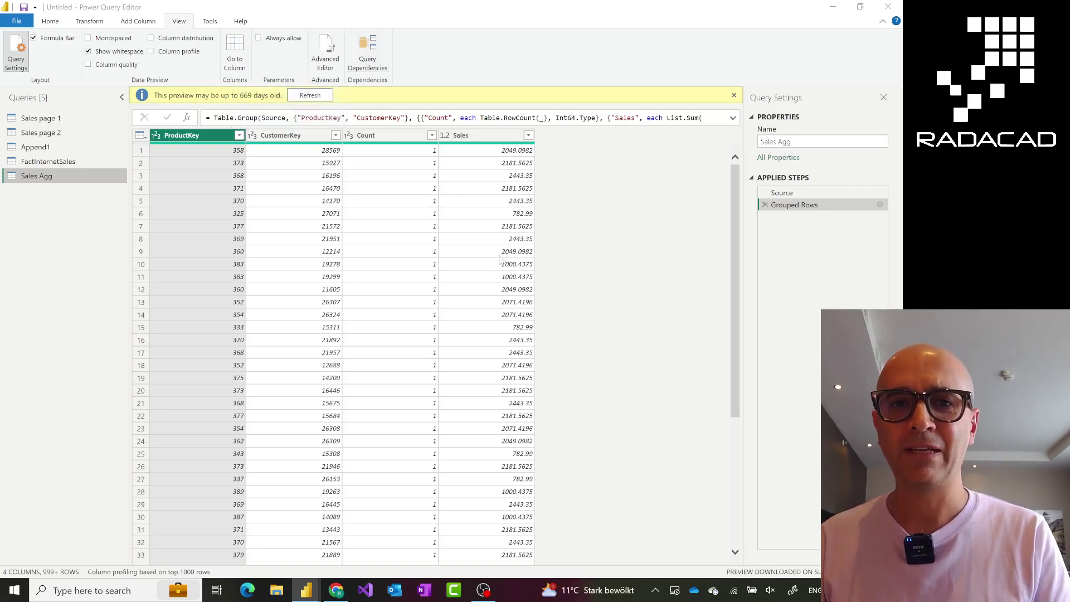